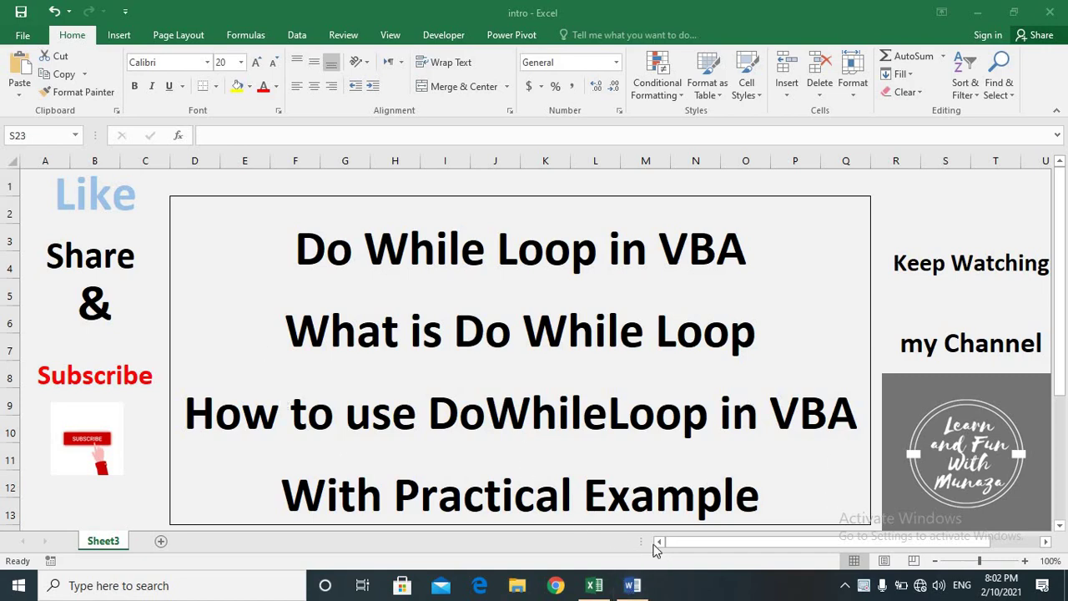
Step: Switch from the Excel intro sheet to the Word document with the Do While flowchart
left_click(633, 585)
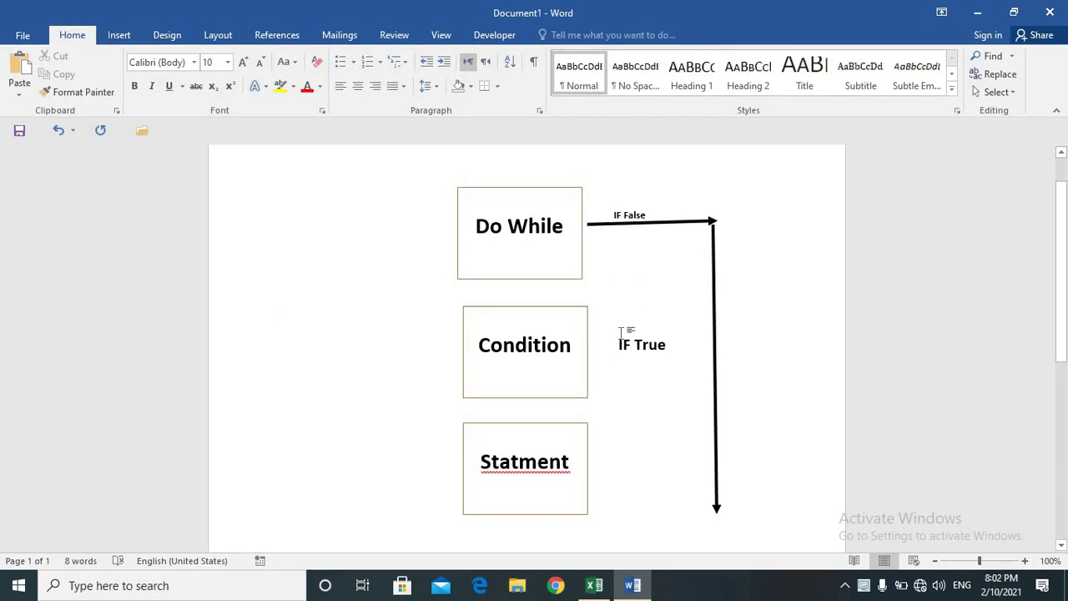
Step: Drag the arrow under IF False down beside the Condition box
double_click(639, 262)
left_click(628, 264)
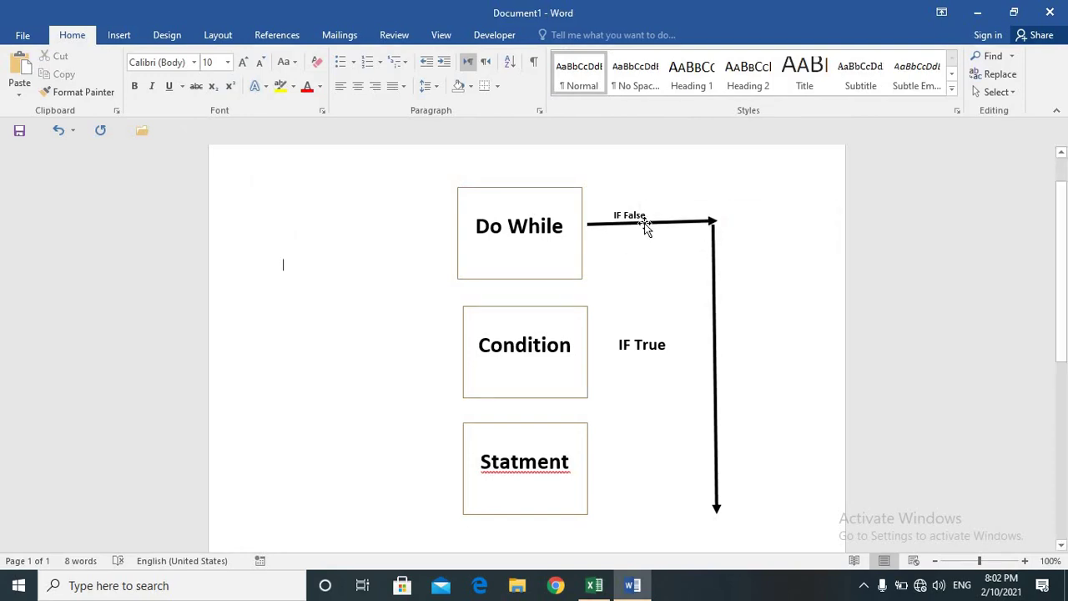
left_click_drag(643, 224, 645, 243)
left_click_drag(645, 282, 647, 329)
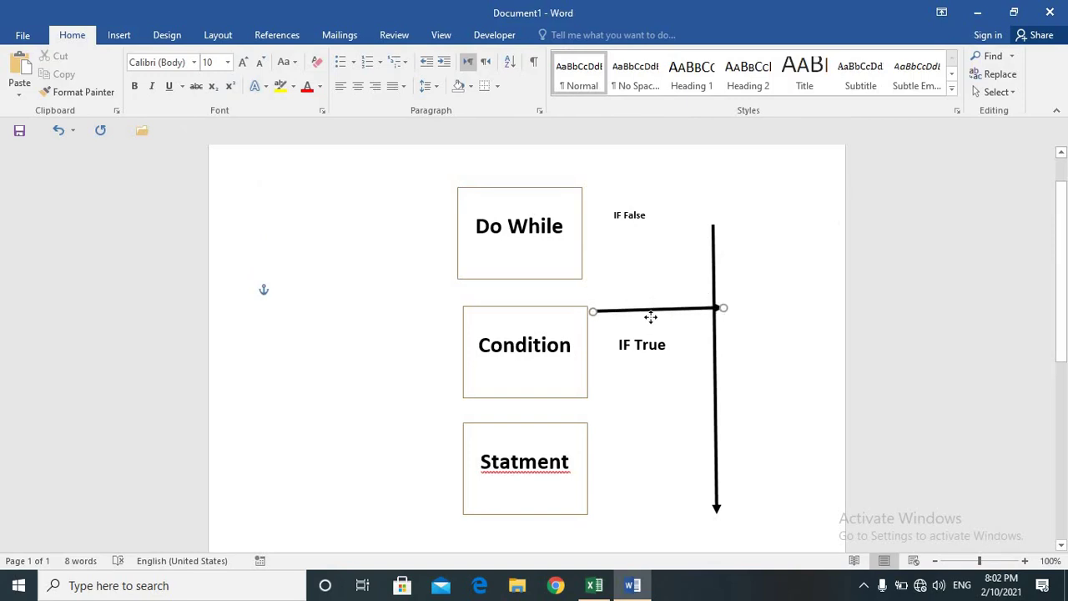
Step: Remove the IF False label from the top and paste it above the moved arrow
left_click(658, 214)
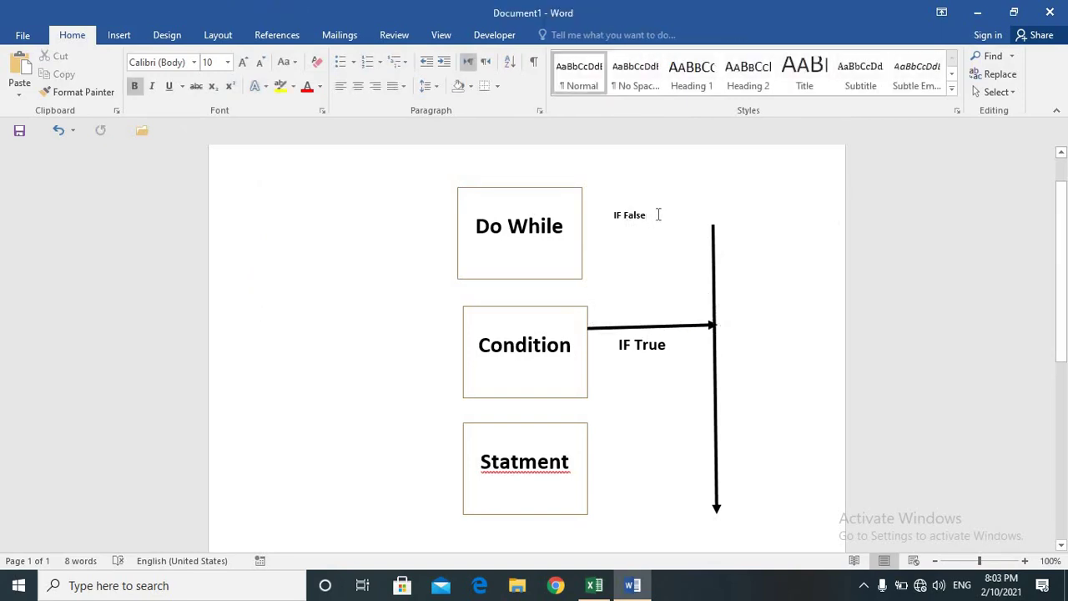
key("shift+Left")
key("shift+Left")
key("shift+Left")
key("shift+Left")
key("shift+Left")
key("shift+Left")
key("shift+Left")
key("shift+Left")
key("ctrl+c")
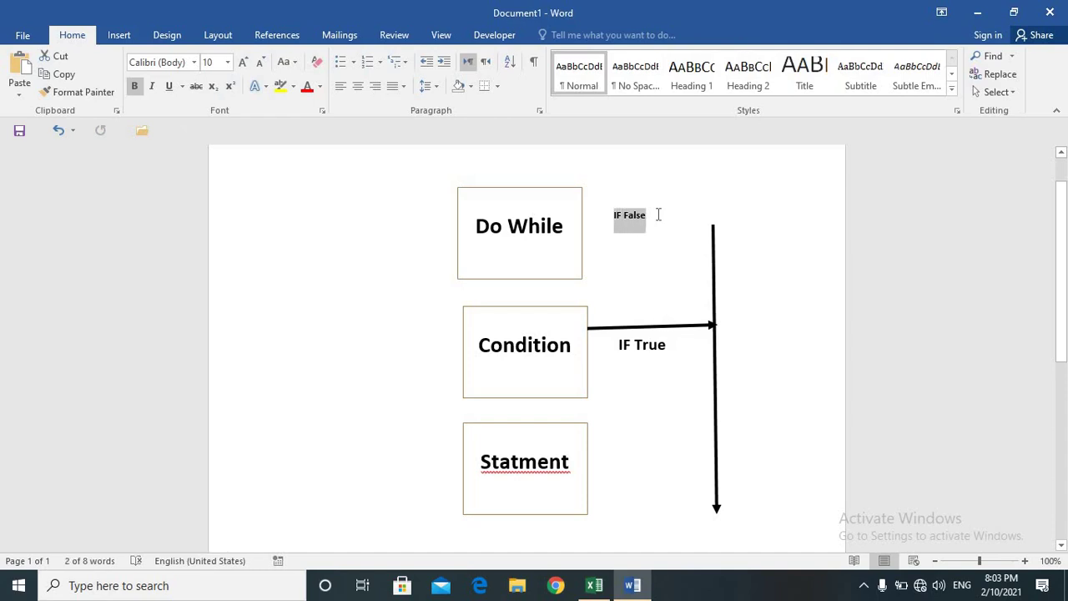
key("BackSpace")
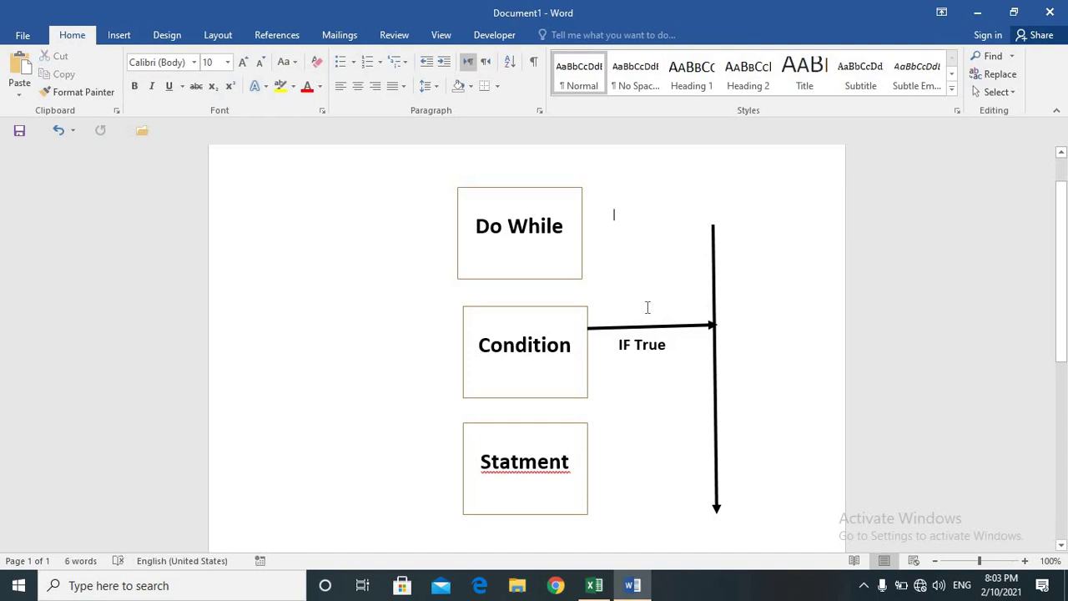
left_click(646, 309)
left_click(642, 311)
key("ctrl+v")
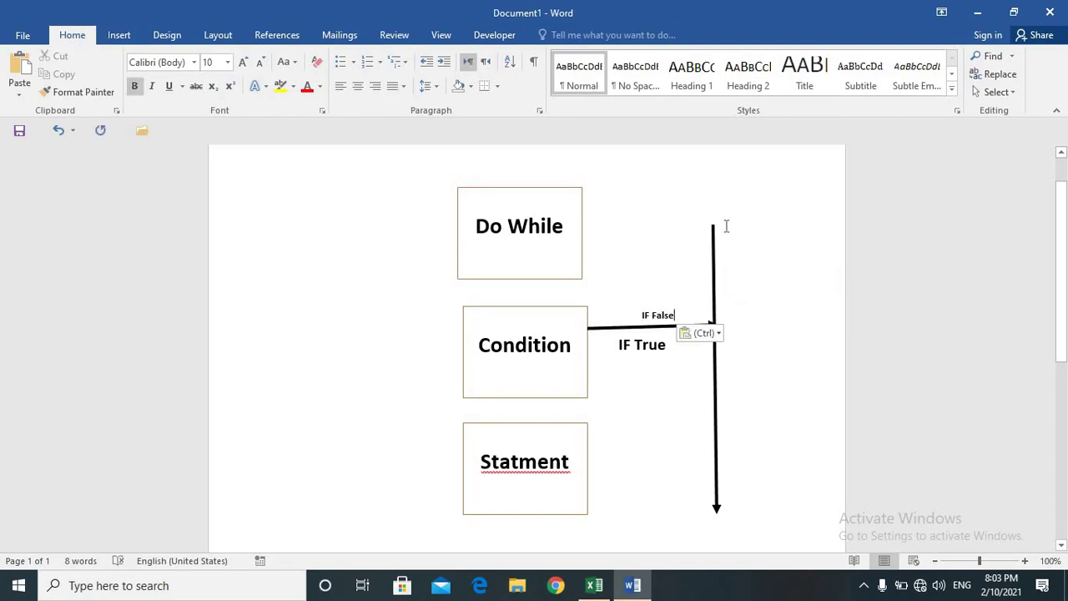
left_click(714, 225)
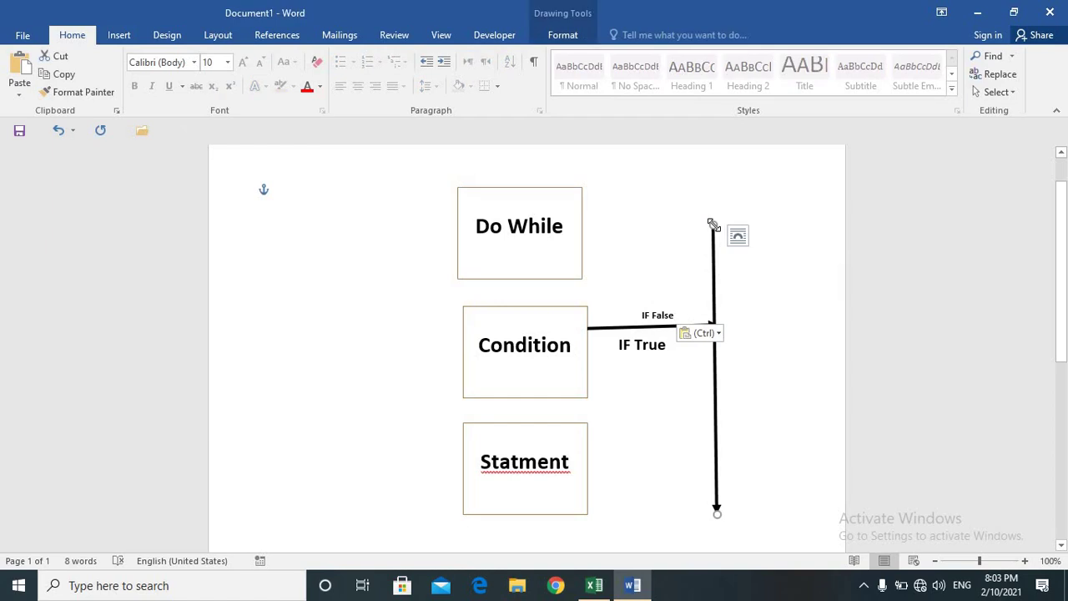
left_click(652, 364)
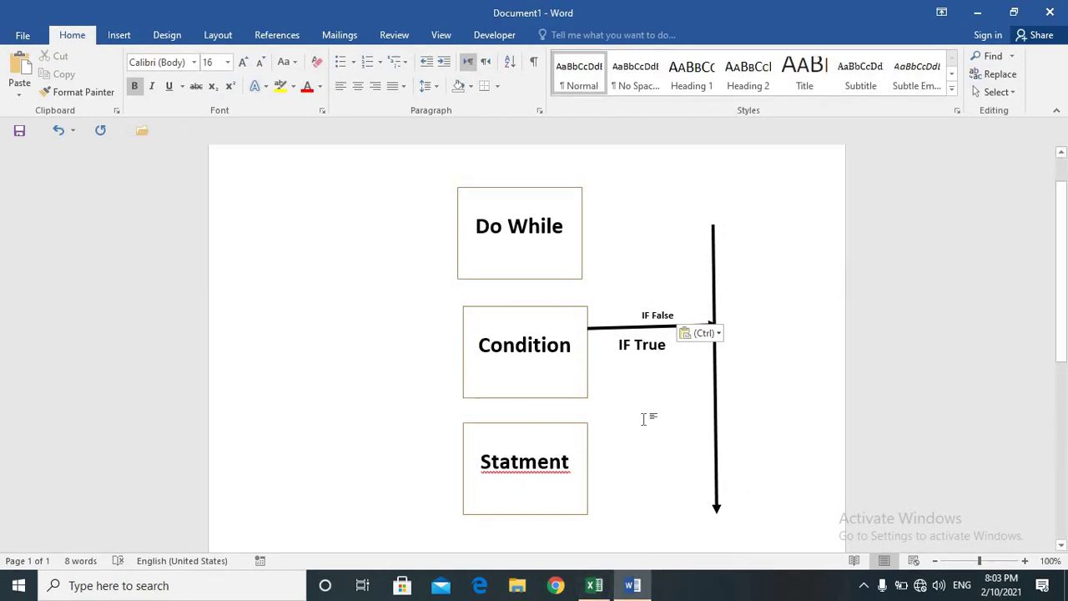
mouse_move(593, 586)
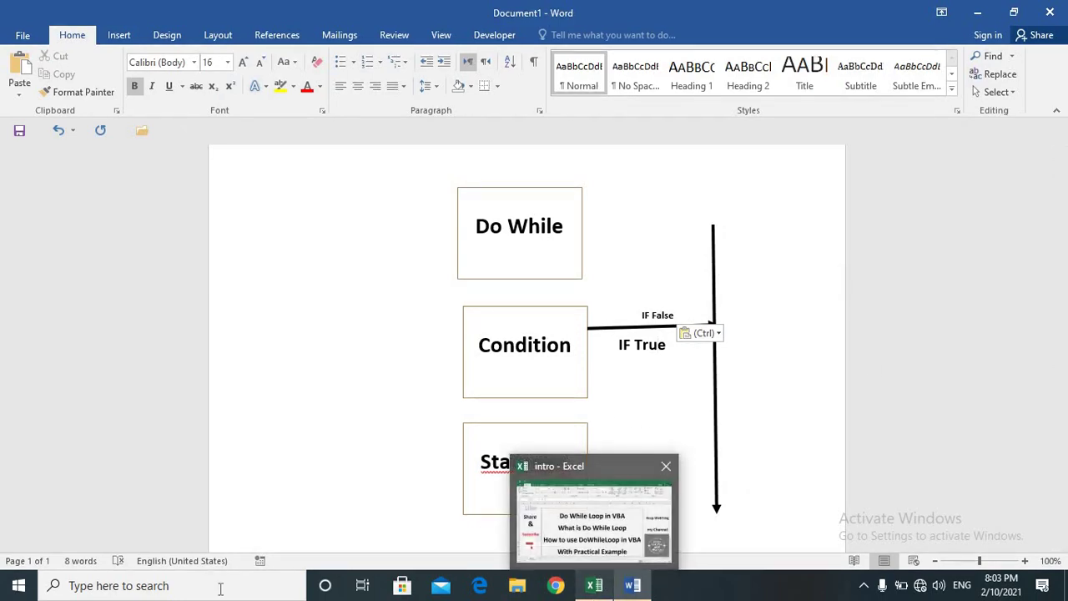
Step: Open a blank Book1 and make the whole sheet 22-point bold text
left_click(220, 589)
key("Escape")
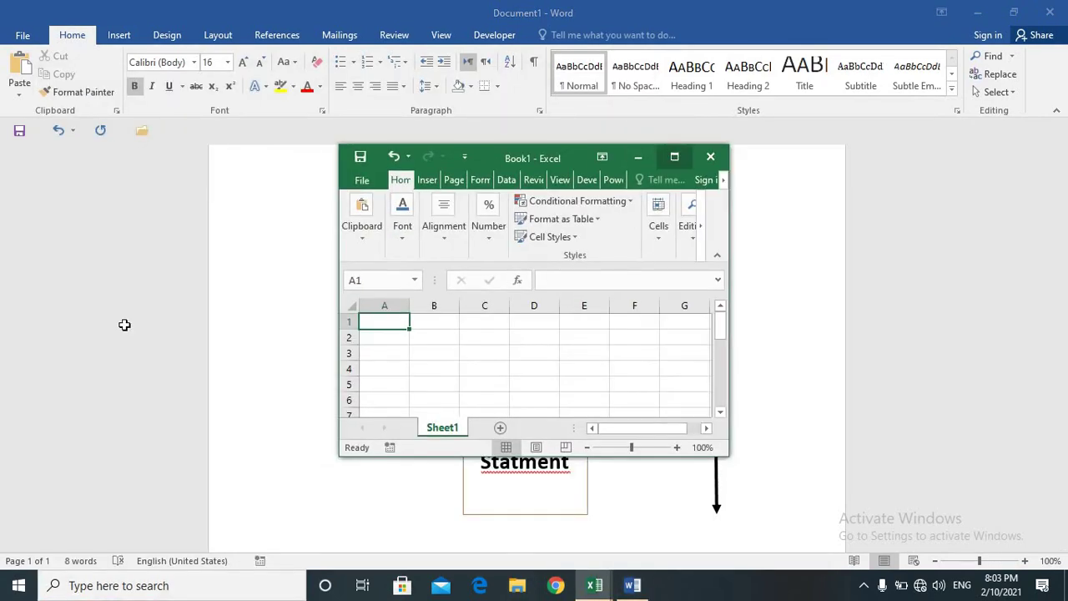
key("ctrl+a")
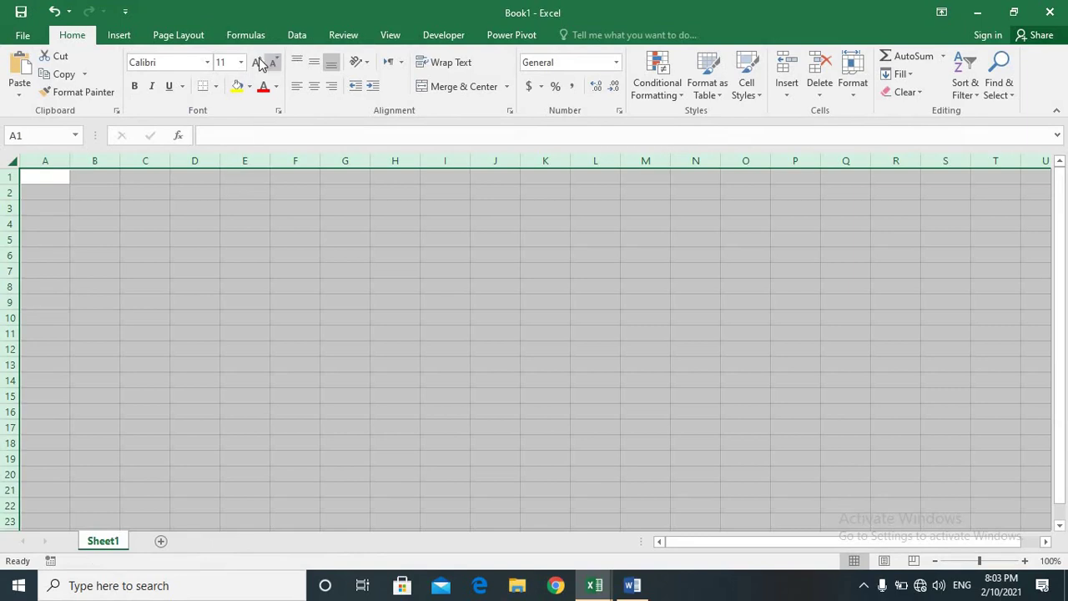
left_click(258, 65)
left_click(258, 66)
left_click(258, 65)
left_click(259, 65)
left_click(259, 65)
left_click(258, 66)
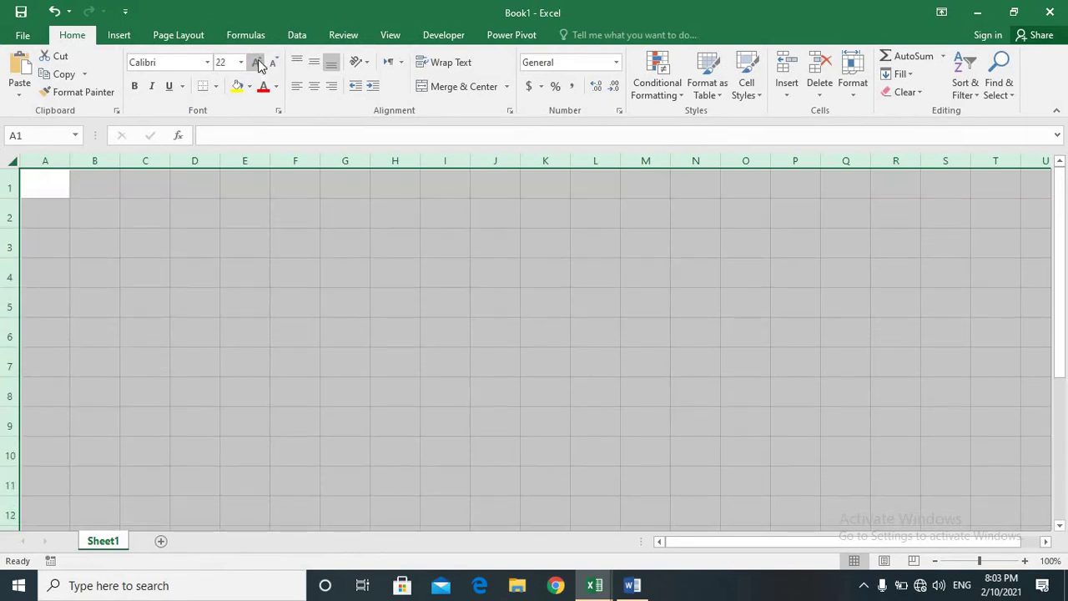
left_click(136, 86)
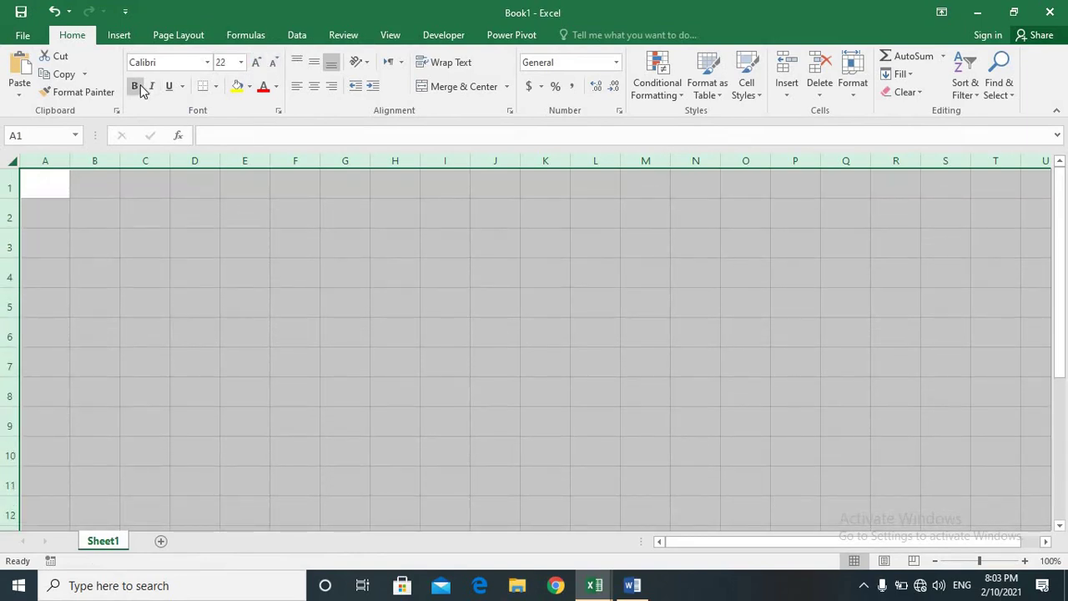
left_click(178, 262)
Step: Open the Visual Basic editor from the Developer tab and maximise it
left_click(431, 38)
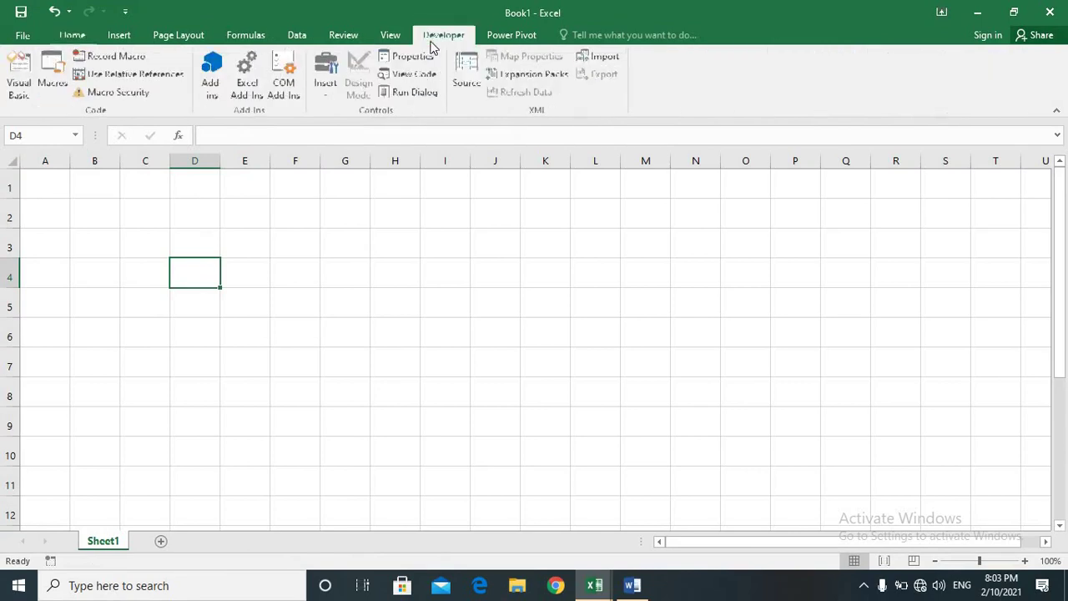
left_click(19, 80)
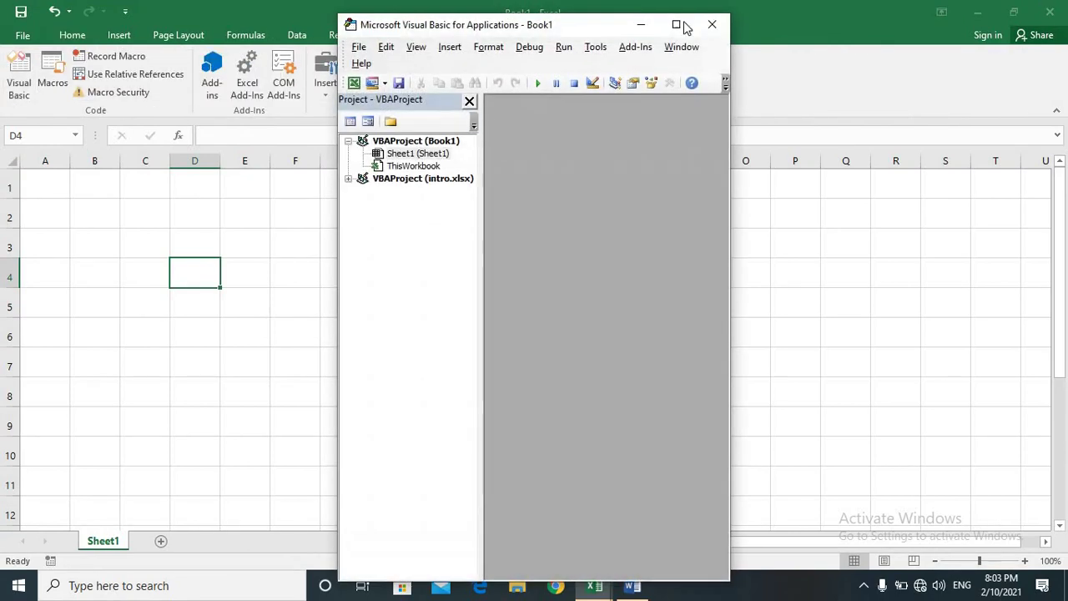
left_click(676, 24)
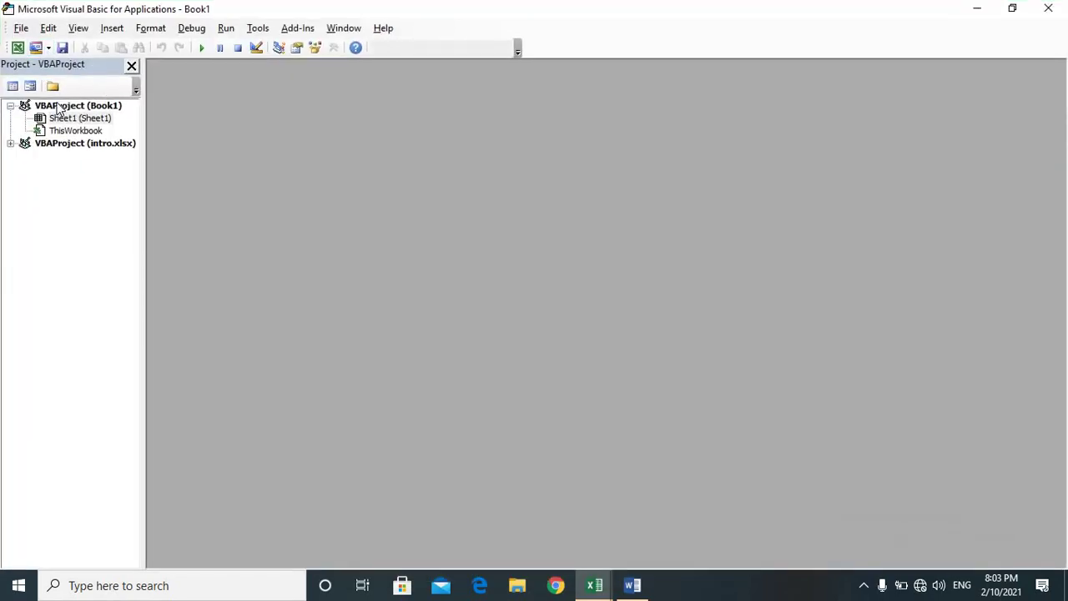
Step: Insert Module1 and start a Sub DoWhile1() procedure
left_click(48, 47)
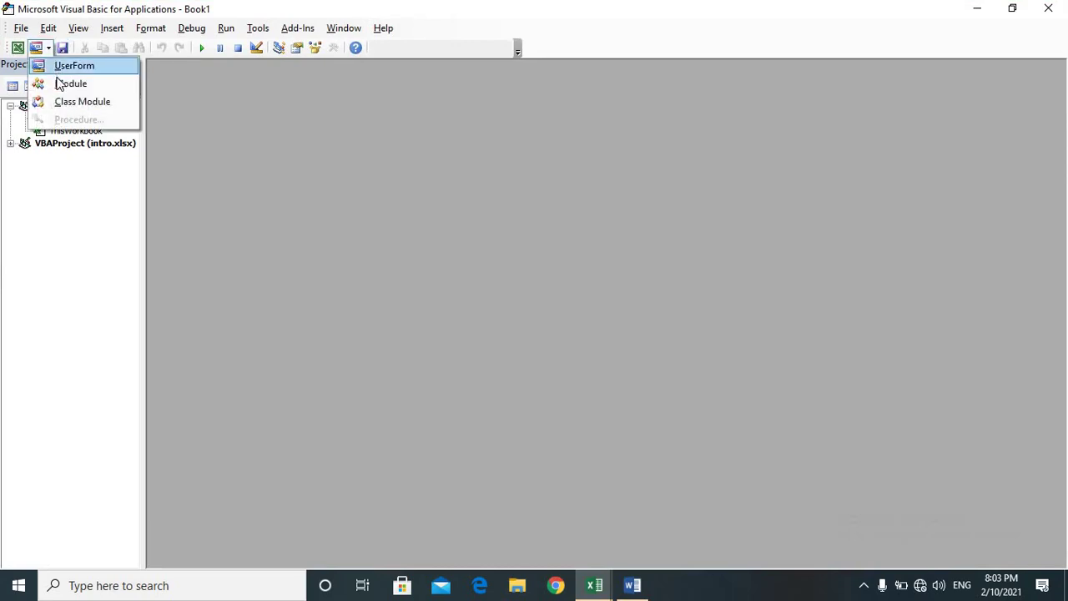
left_click(58, 84)
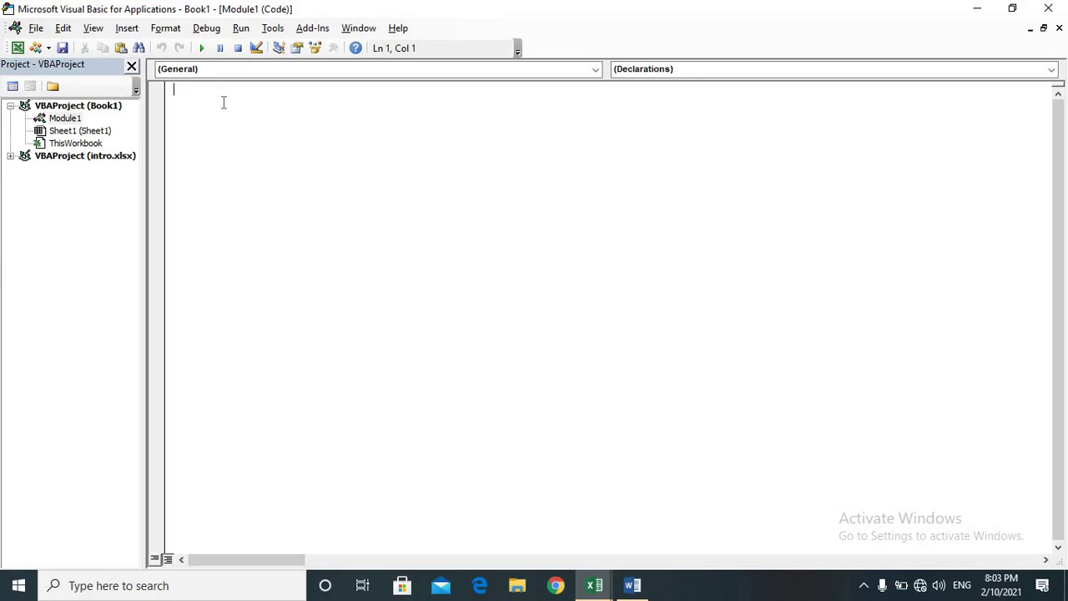
type("sub")
type("Do")
type("Whilel")
type("(0")
key("BackSpace")
type(")")
key("Return")
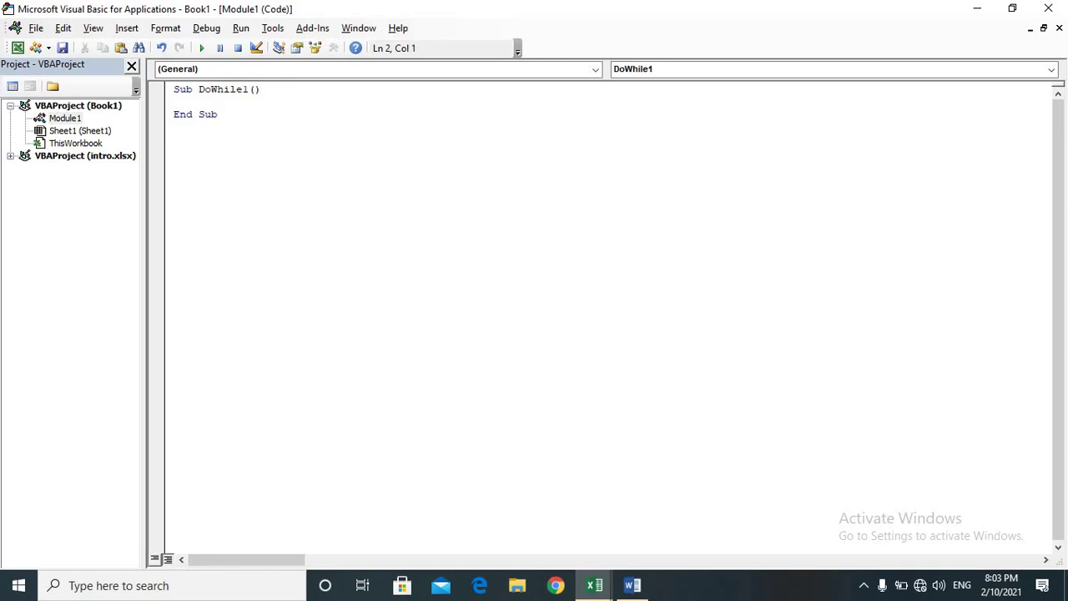
Step: Declare Dim D As Integer and set D = 1 in DoWhile1
type("dim")
type(" as in")
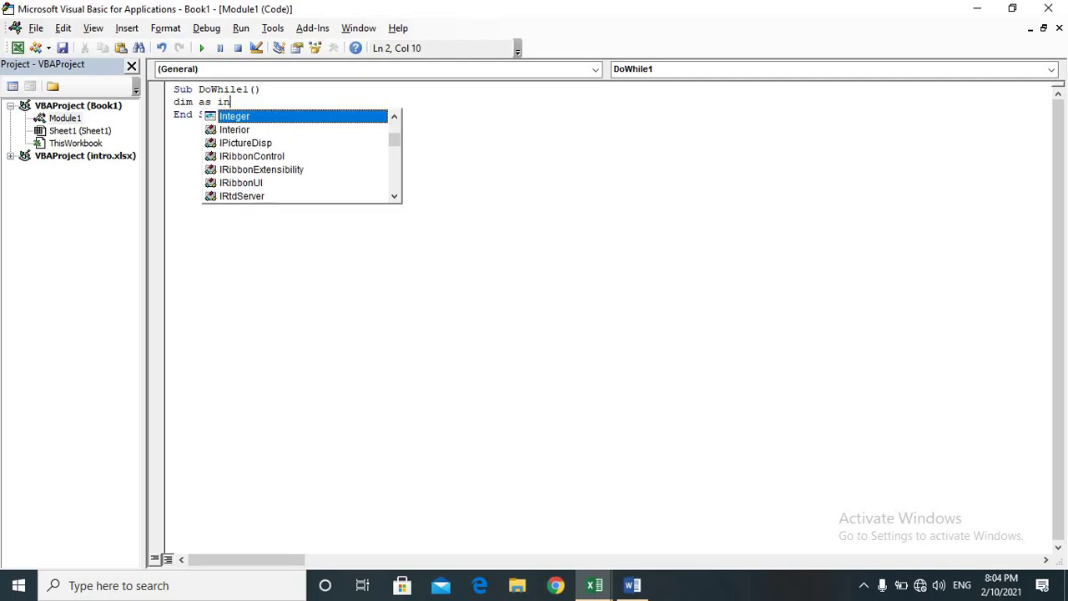
key("Tab")
key("Return")
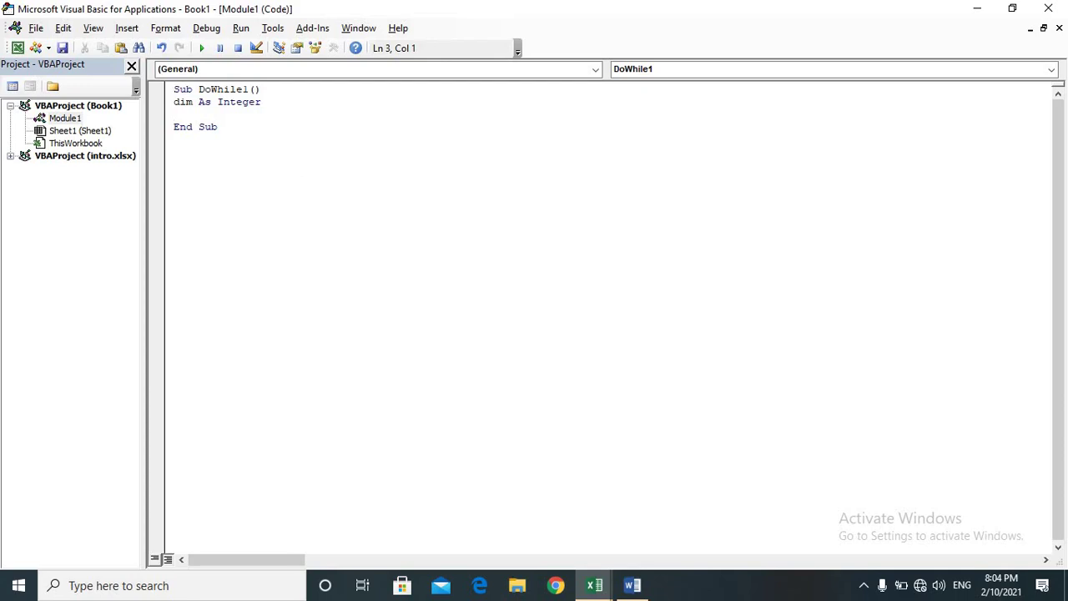
left_click(199, 101)
type("D")
left_click(277, 104)
key("Return")
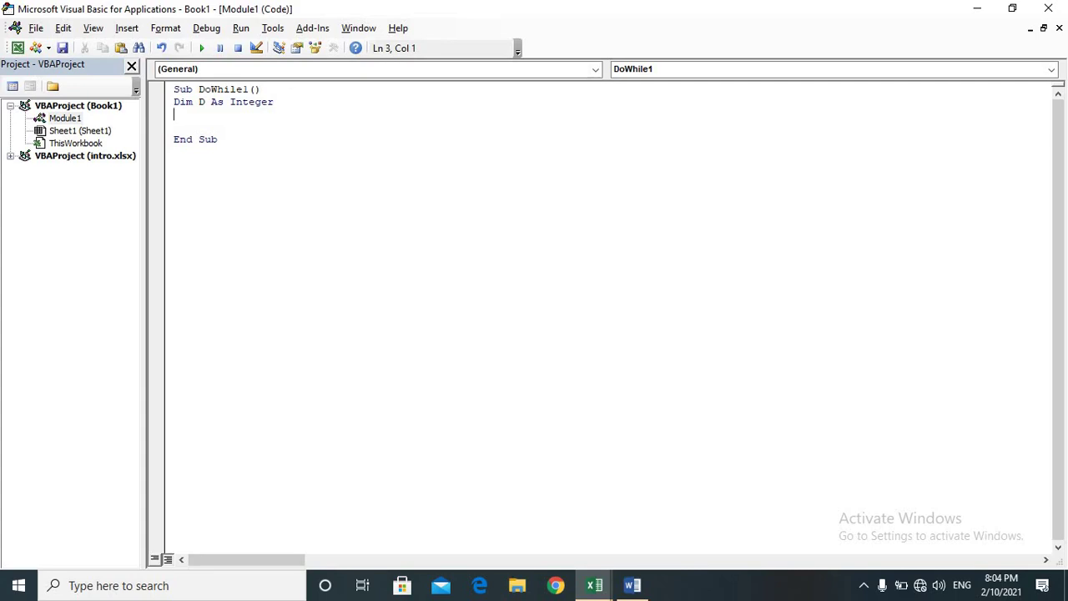
type("D = 1")
key("Return")
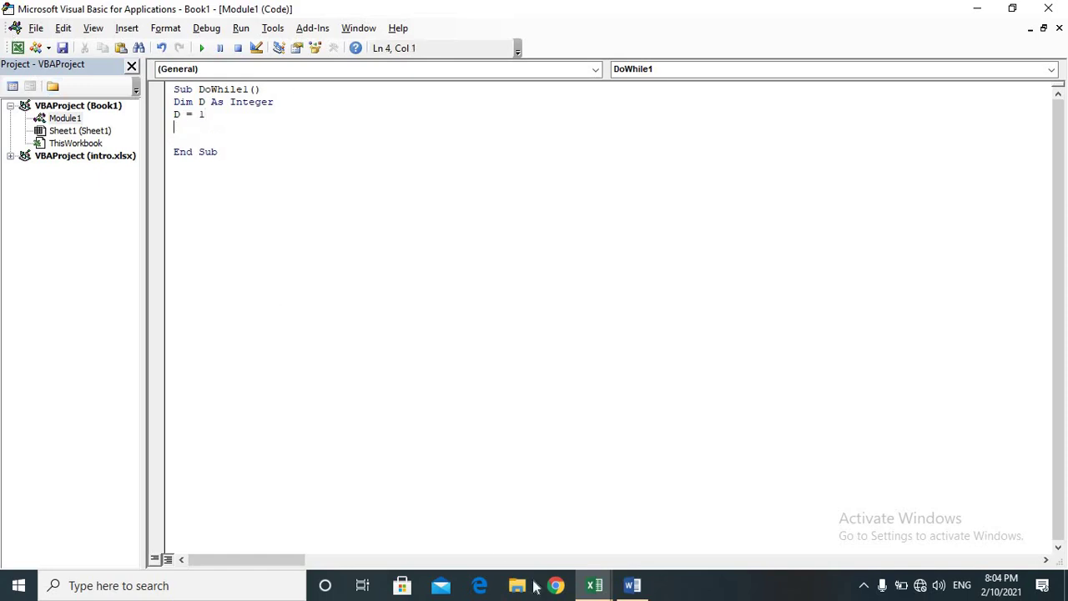
Step: Add the loop header Do While D <= 20 below D = 1
mouse_move(595, 585)
left_click(592, 537)
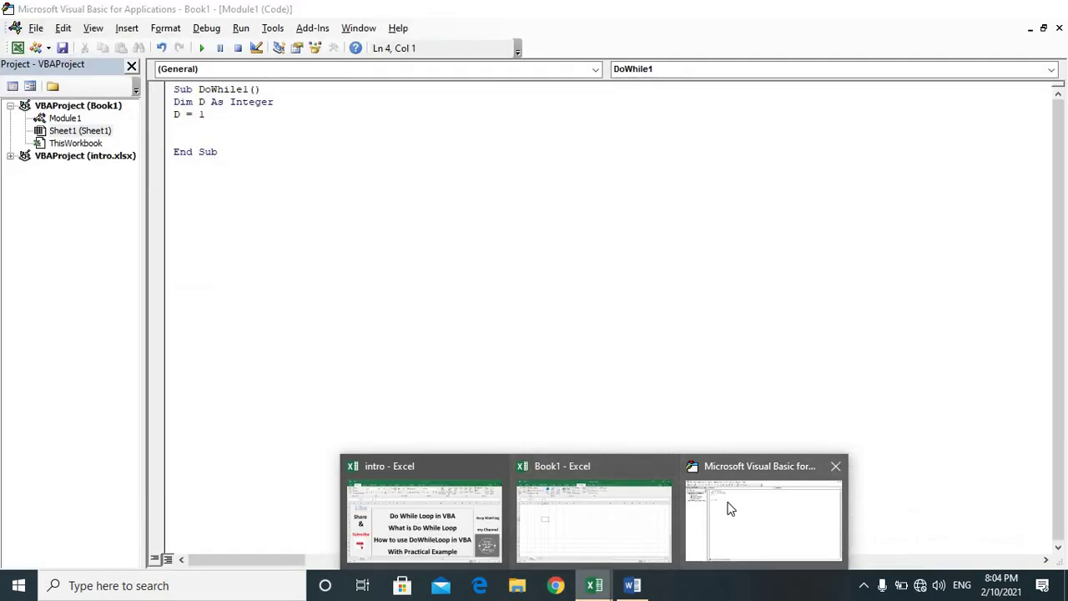
left_click(729, 508)
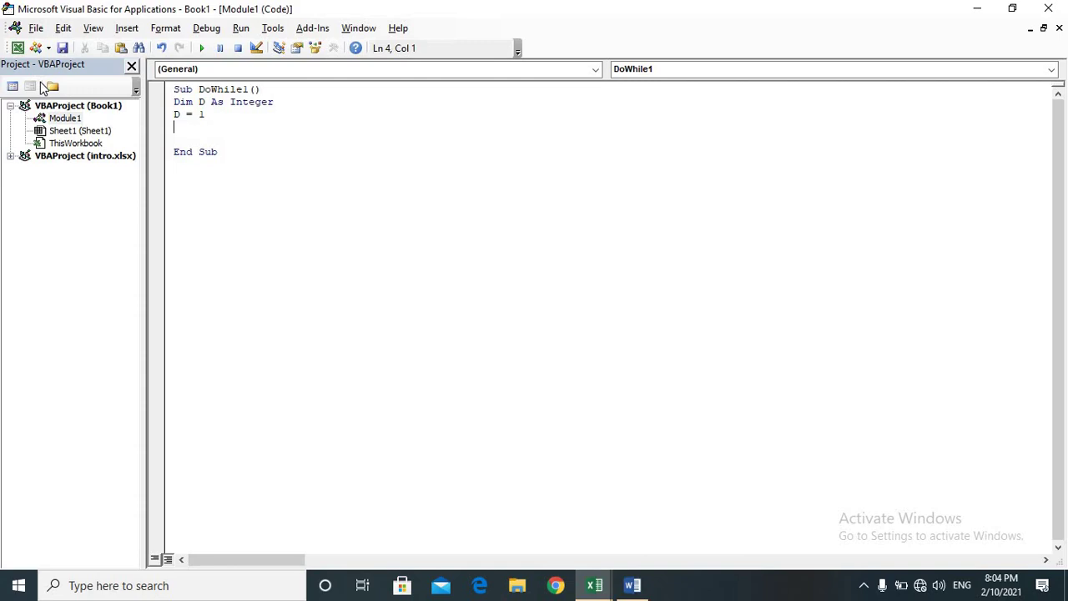
type("Do ")
type("While")
type(" D<")
type("=")
type("20")
key("Return")
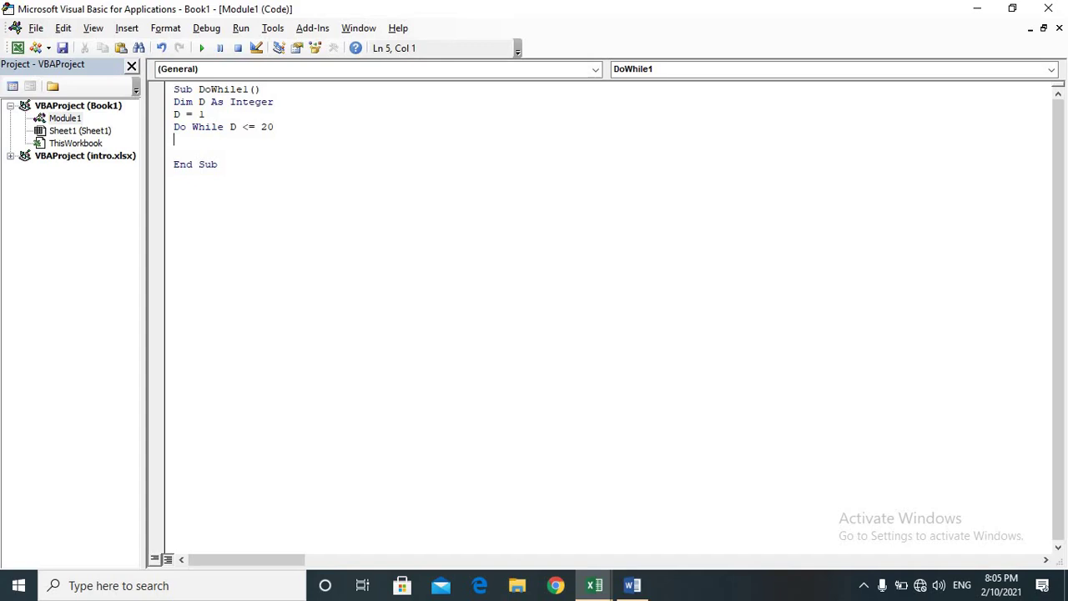
Step: Write the line Sheet1.Cells(1, D).Value = D inside the loop
type("sh")
type("eet1")
type(".c")
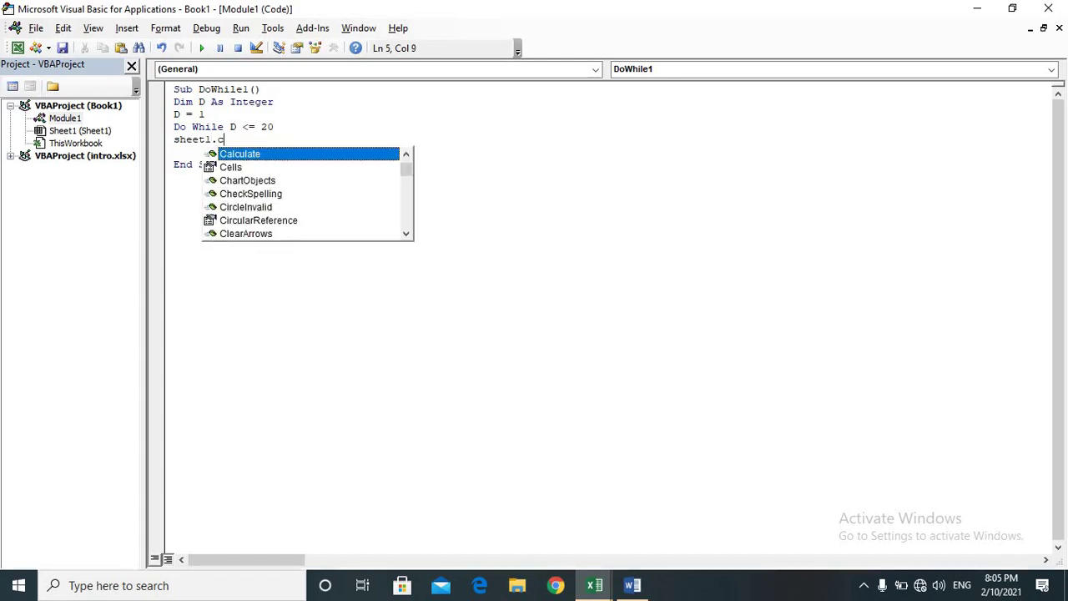
key("Down")
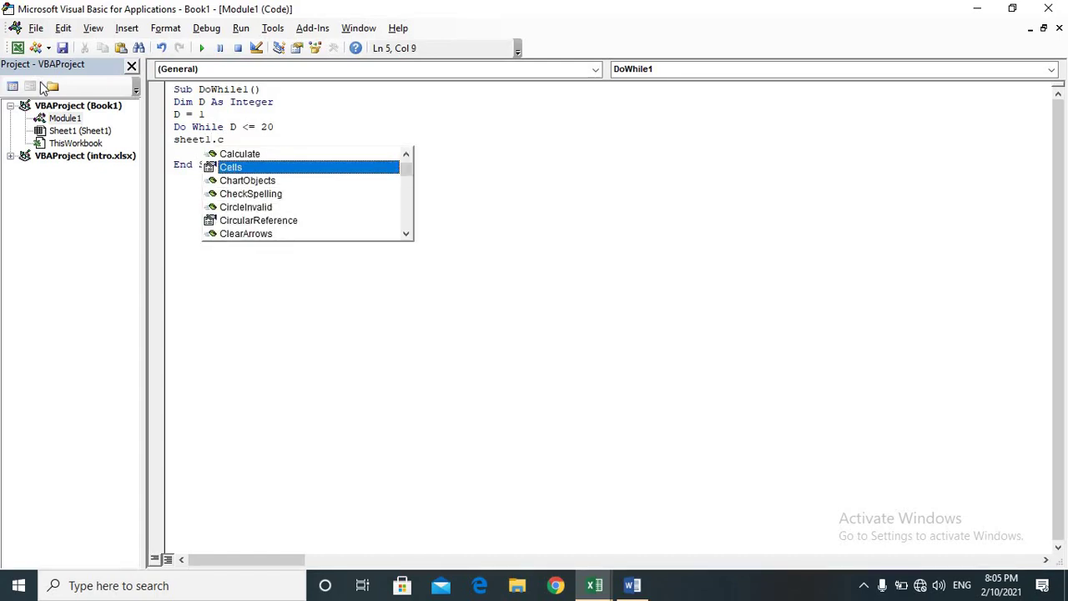
key("Tab")
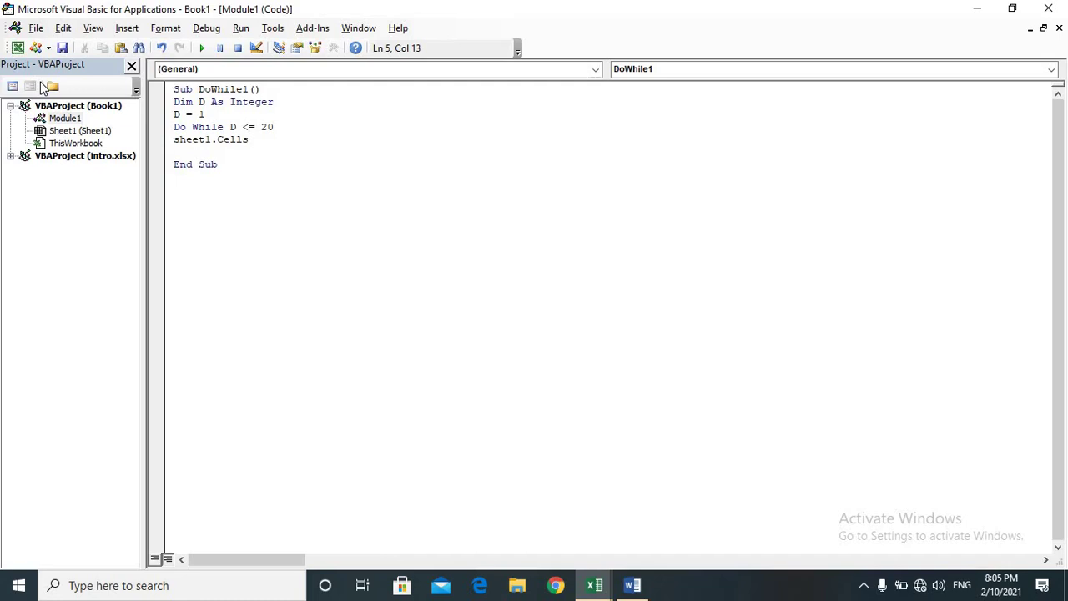
type("()")
key("BackSpace")
type("(")
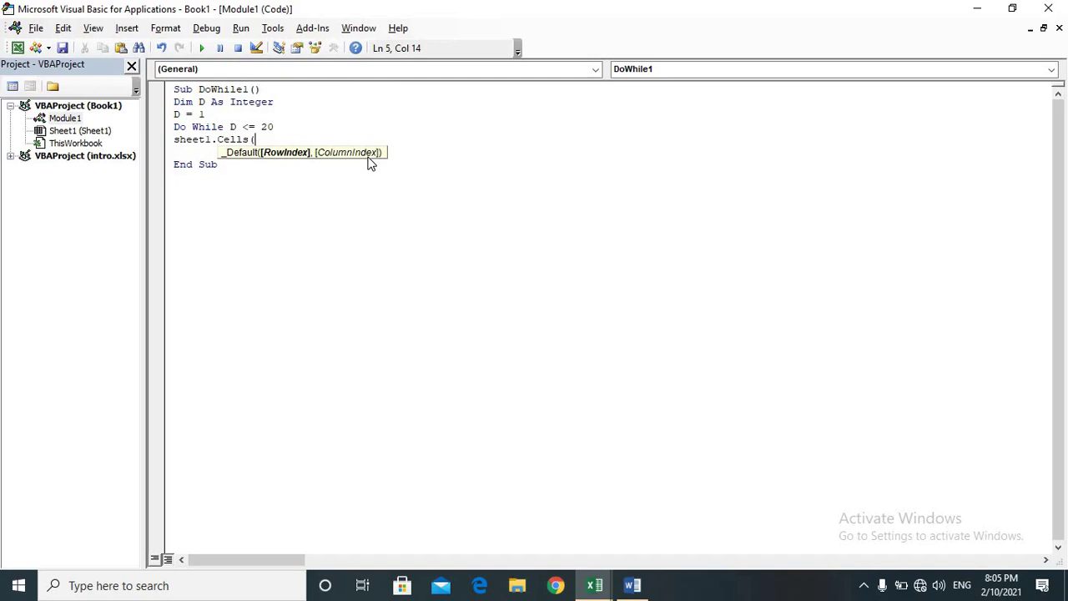
type("D,")
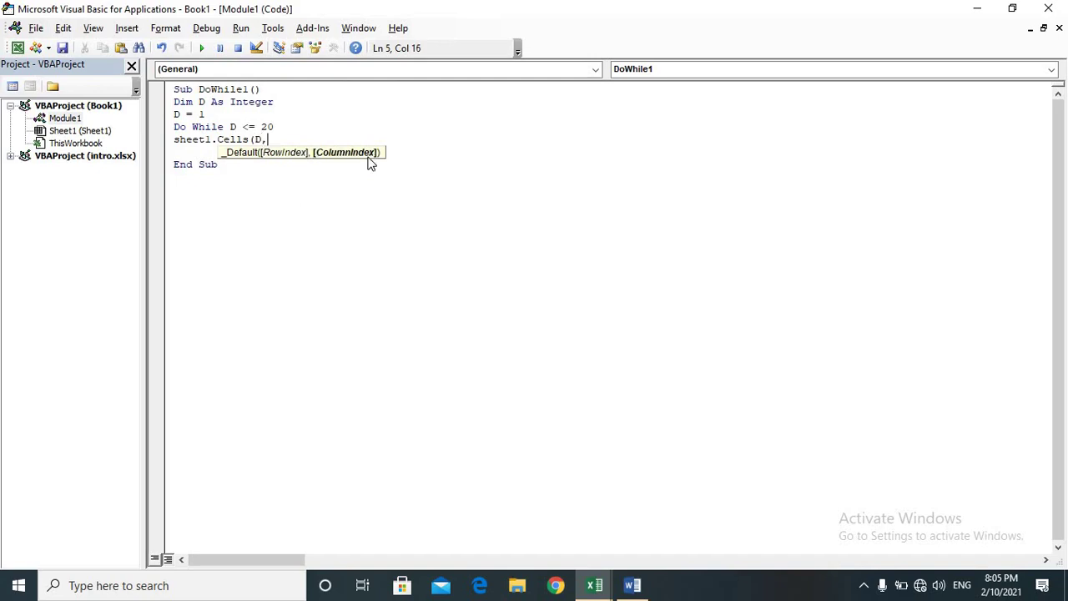
type("1")
mouse_move(595, 586)
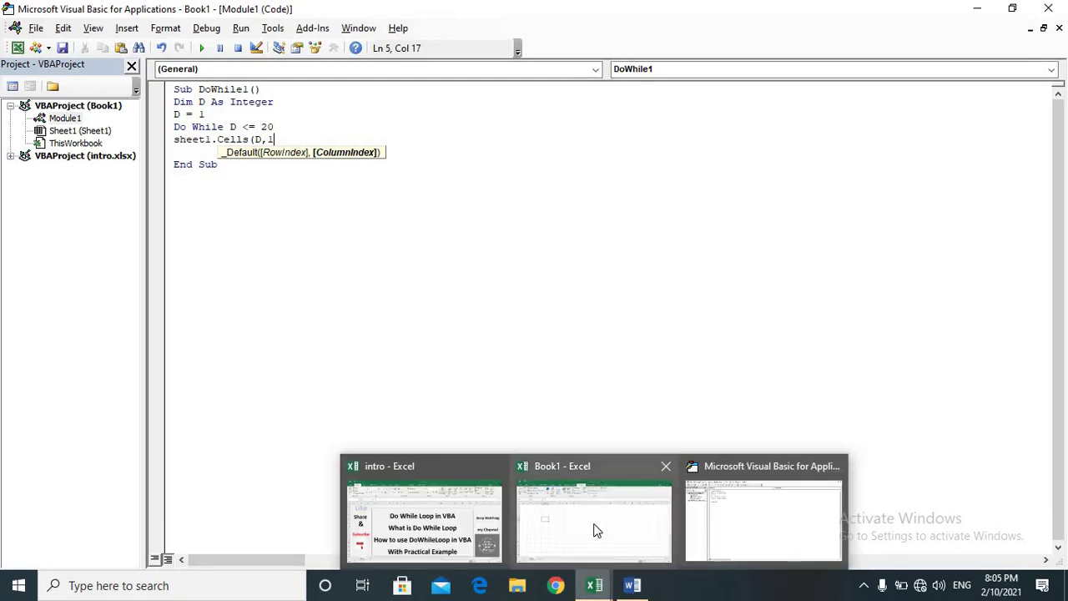
left_click(596, 529)
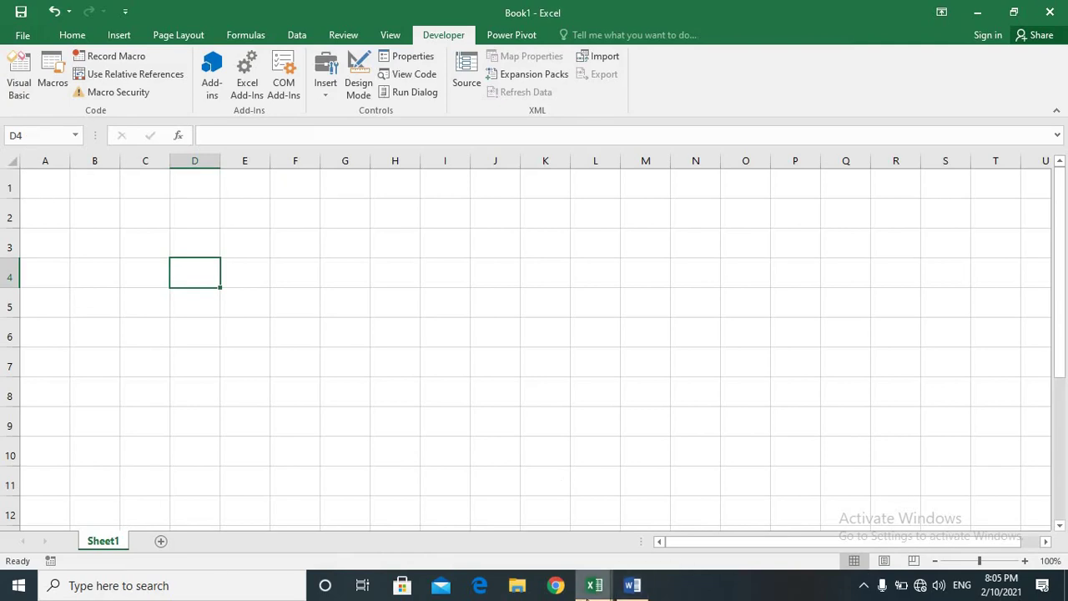
mouse_move(594, 585)
left_click(721, 496)
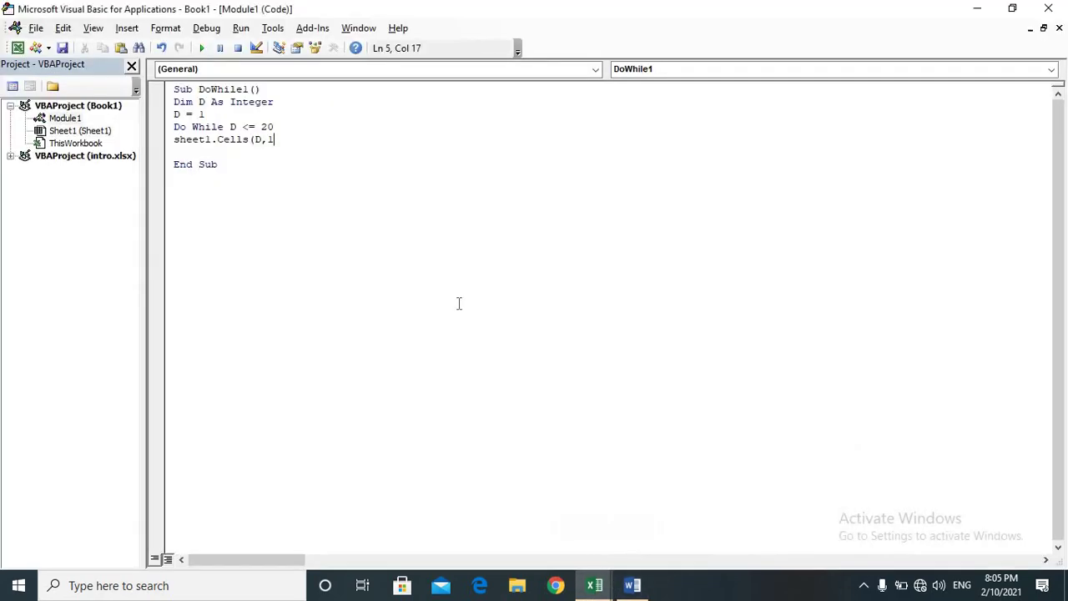
key("BackSpace")
key("BackSpace")
type(",")
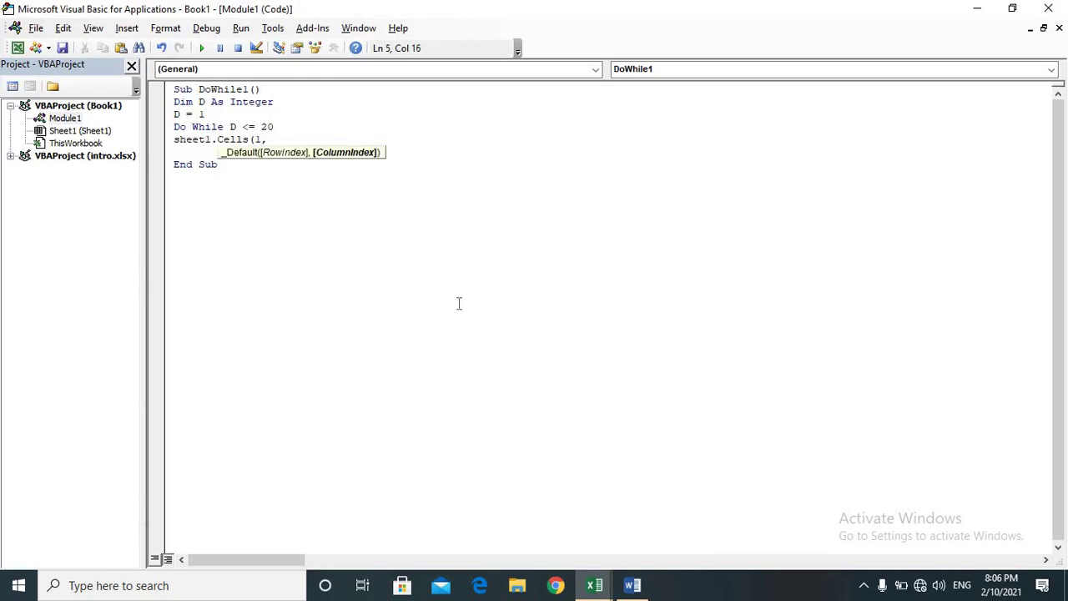
type("D")
left_click(554, 534)
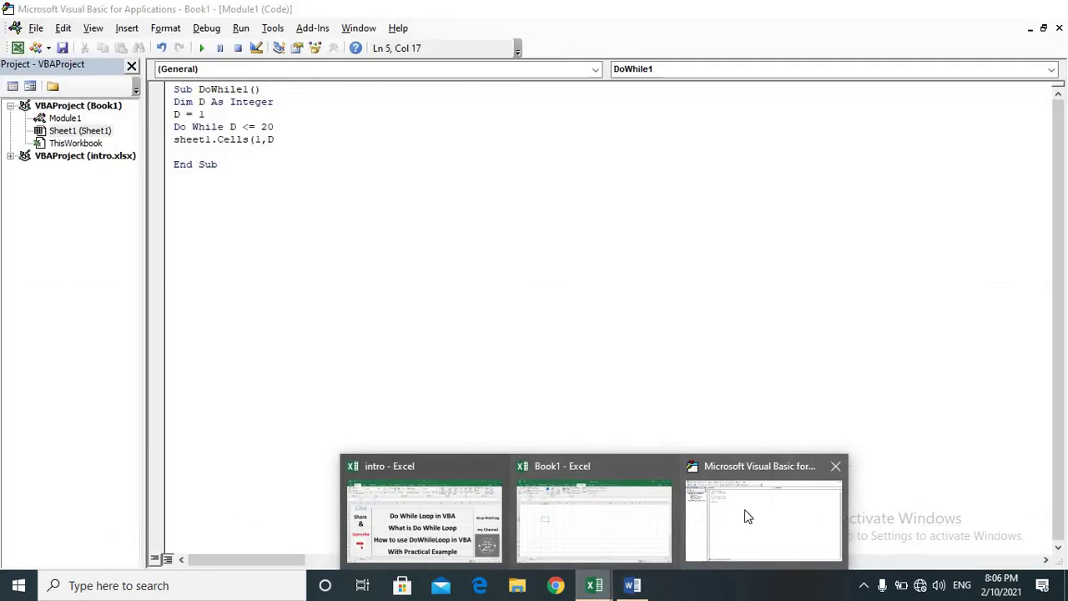
left_click(745, 512)
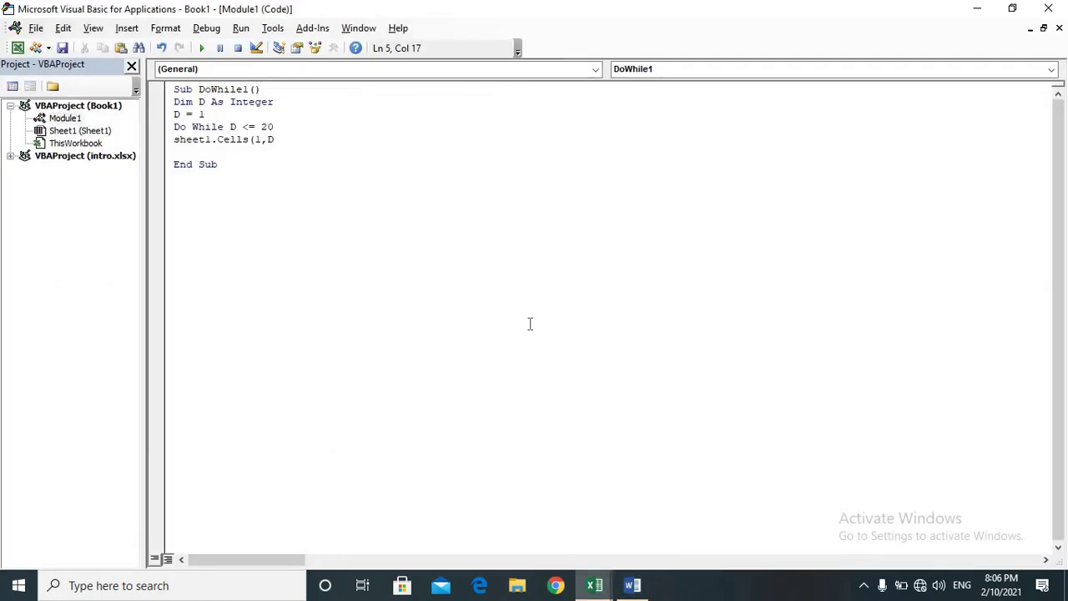
type(").")
type("value=D")
key("Return")
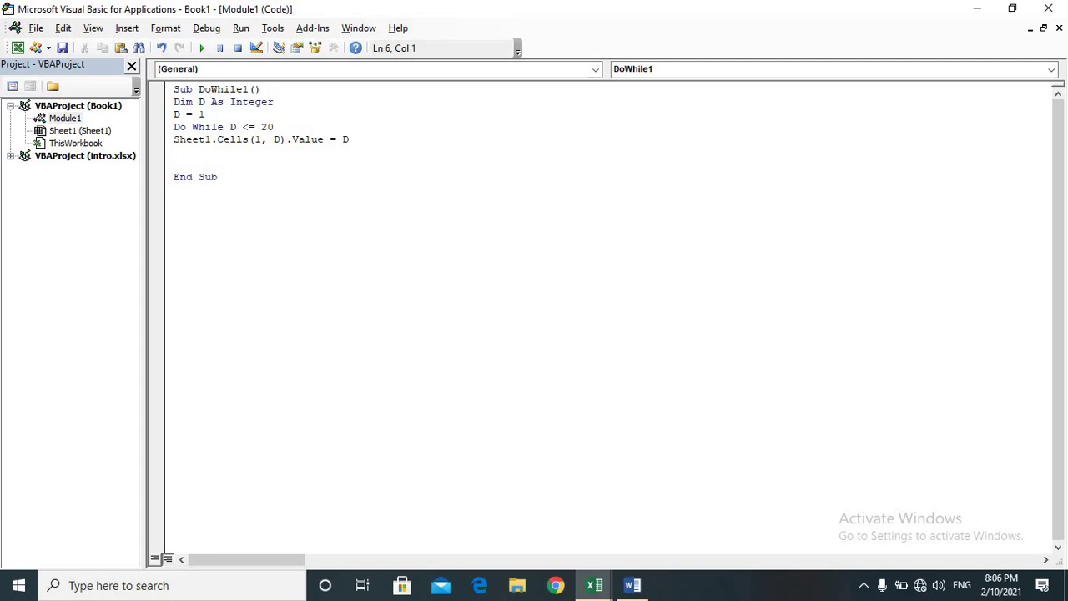
Step: Add D = D + 1 and close the loop with Loop
type("D=D+1")
key("Return")
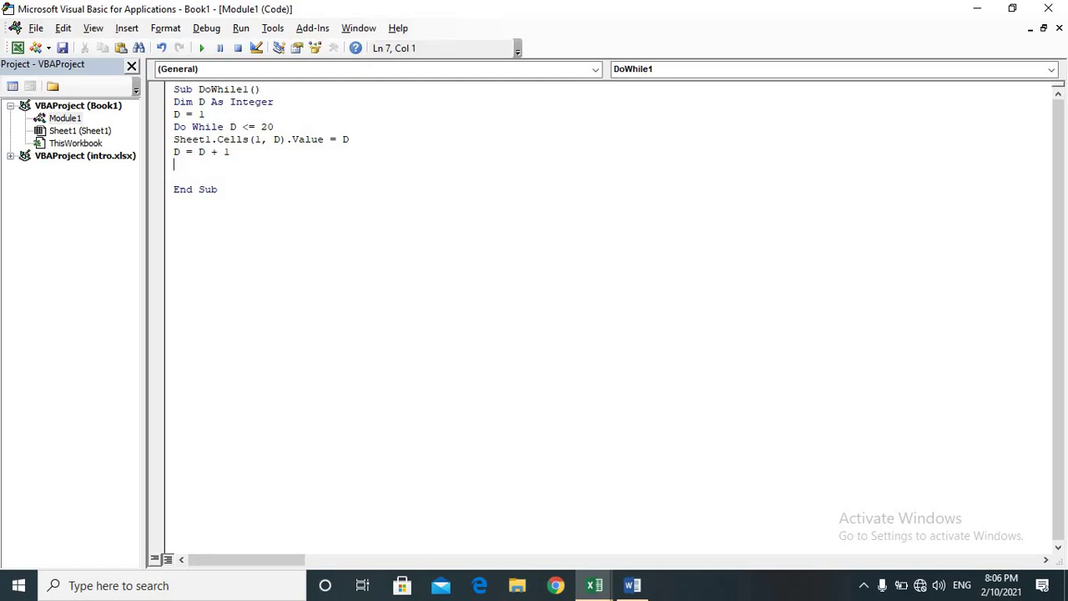
type("Loop")
Step: Restore the VBA window and place it to the right of the empty Book1 sheet
left_click(1014, 9)
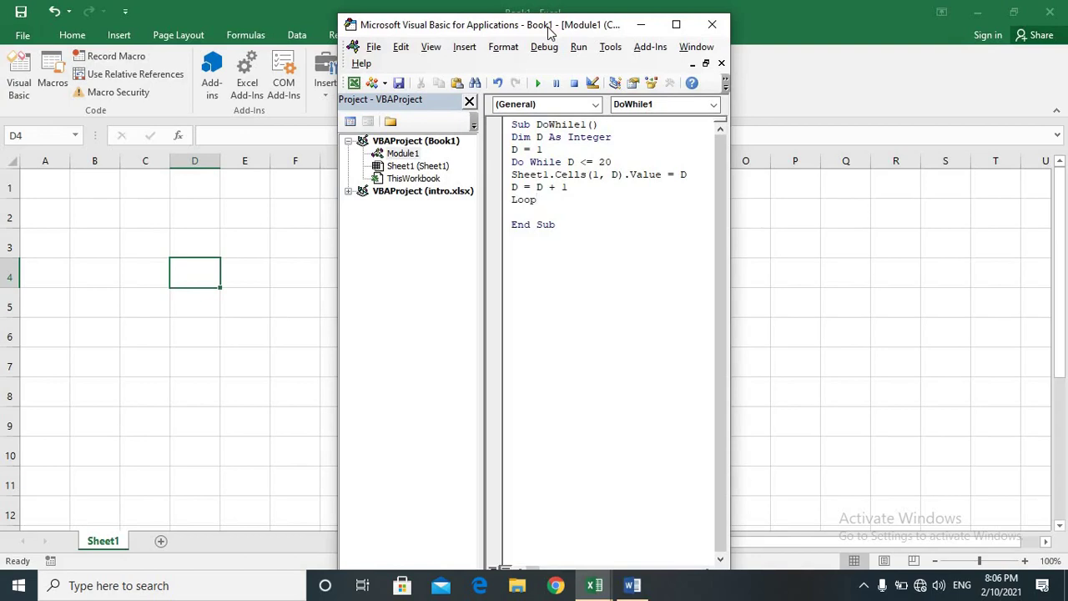
left_click_drag(549, 31, 825, 19)
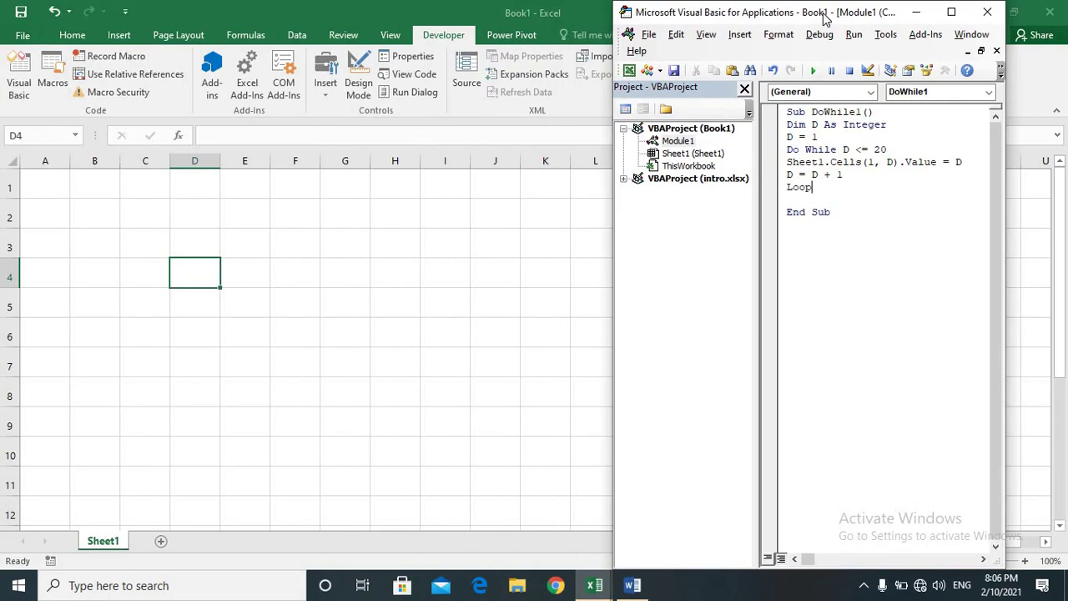
Step: Step into DoWhile1 with F8 until cell A1 shows 1
key("F8")
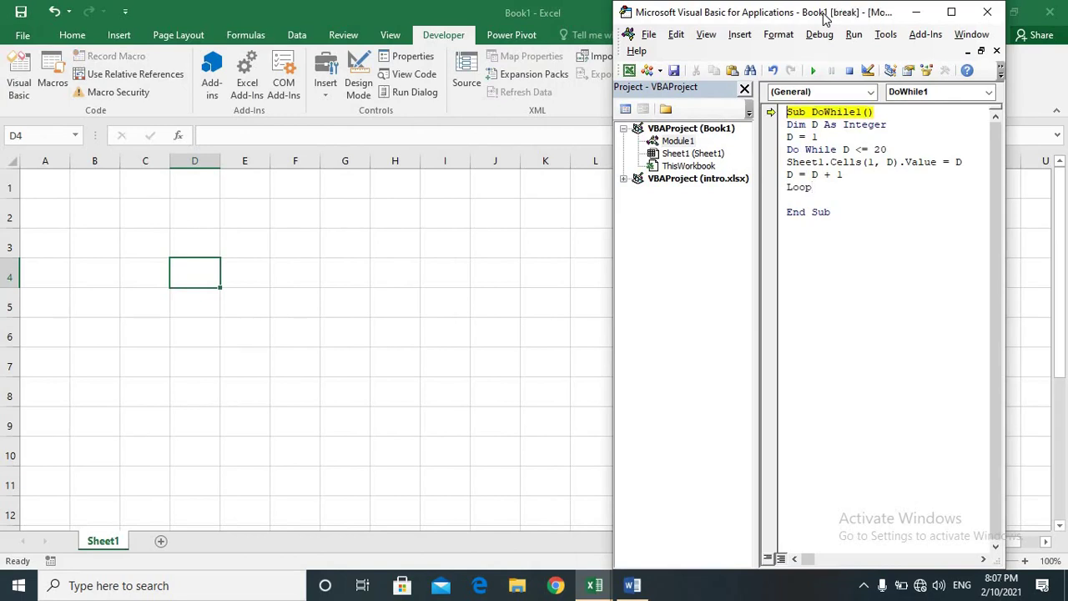
key("F8")
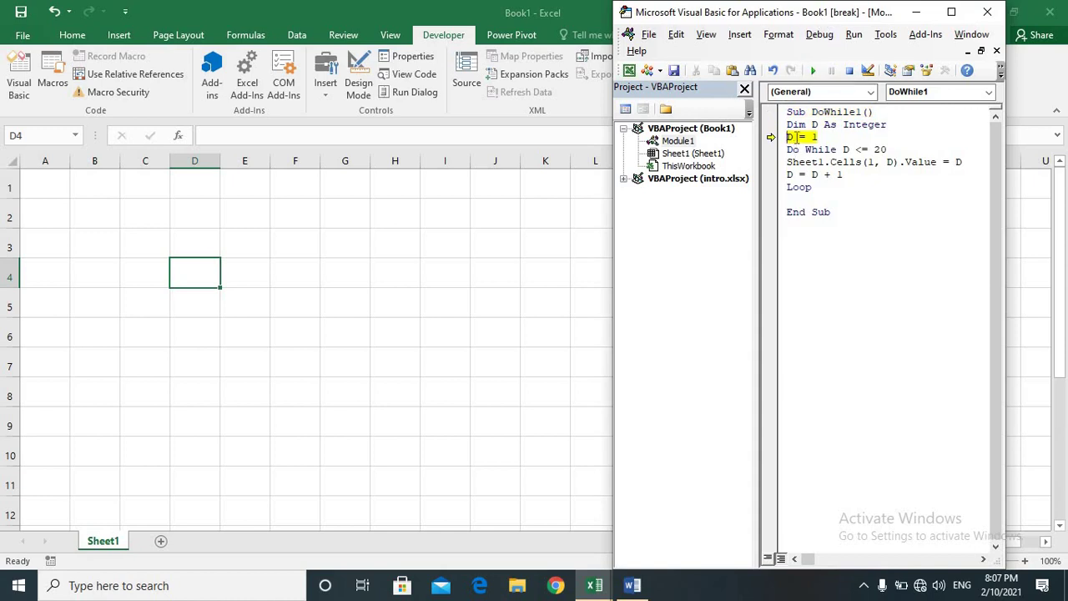
mouse_move(790, 137)
key("F8")
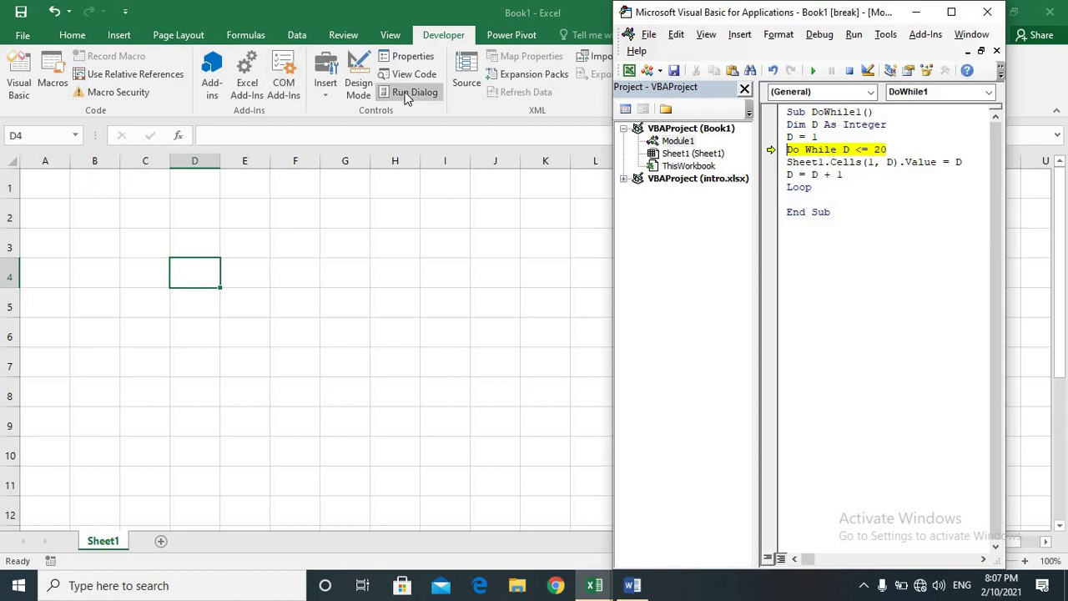
key("F8")
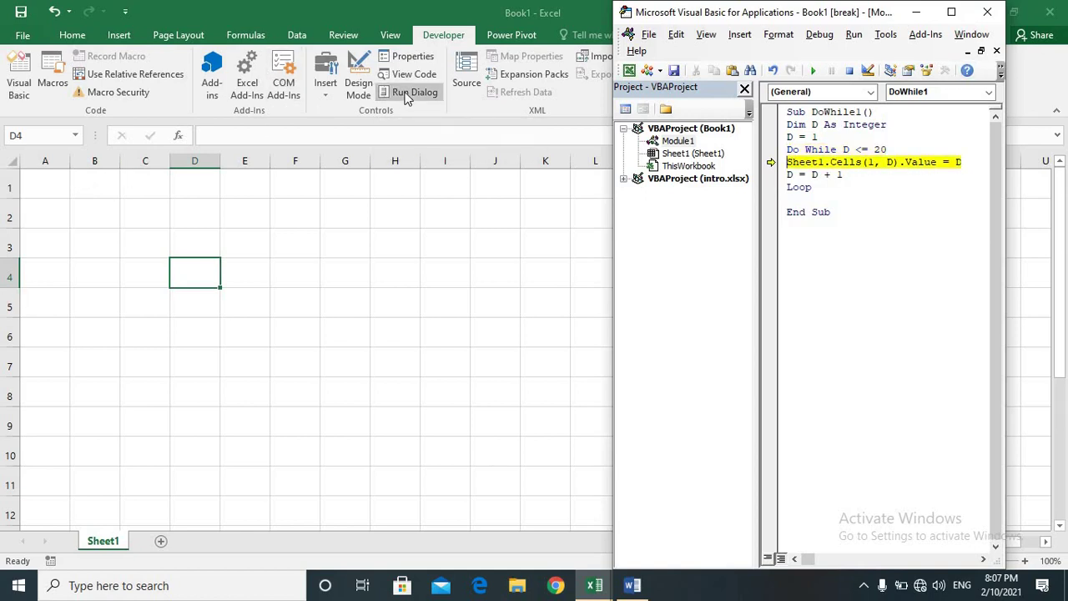
key("F8")
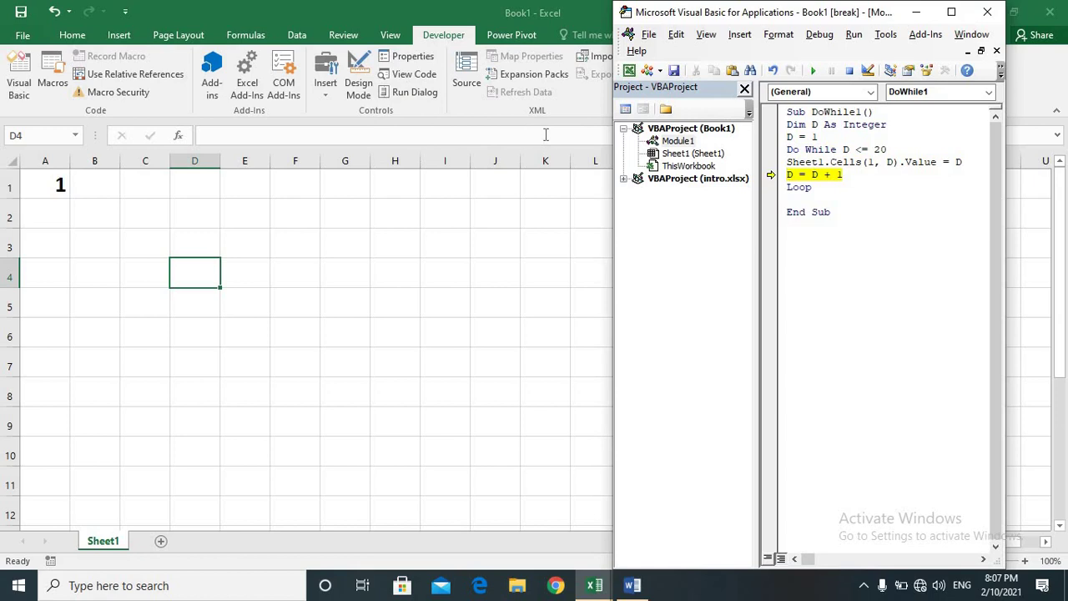
Step: Keep stepping the loop so B1 through T1 fill with 2 to 20
key("F8")
key("F8")
key("F8")
key("F8")
key("F8")
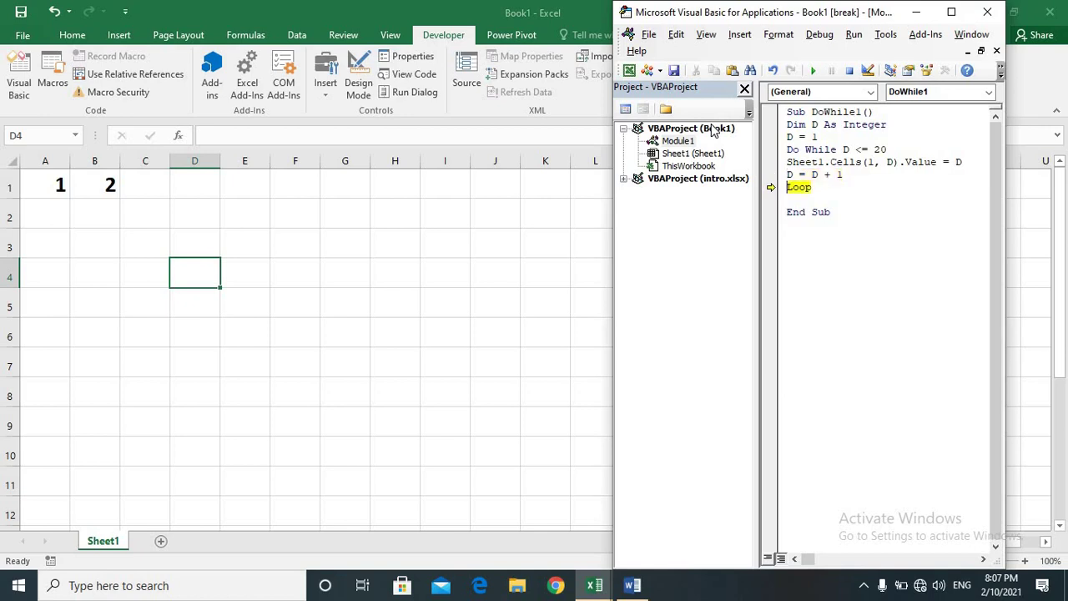
key("F8")
key("F8")
key("F8")
key("F8")
key("F8")
key("F8")
key("F8")
key("F8")
key("F8")
key("F8")
key("F8")
key("F8")
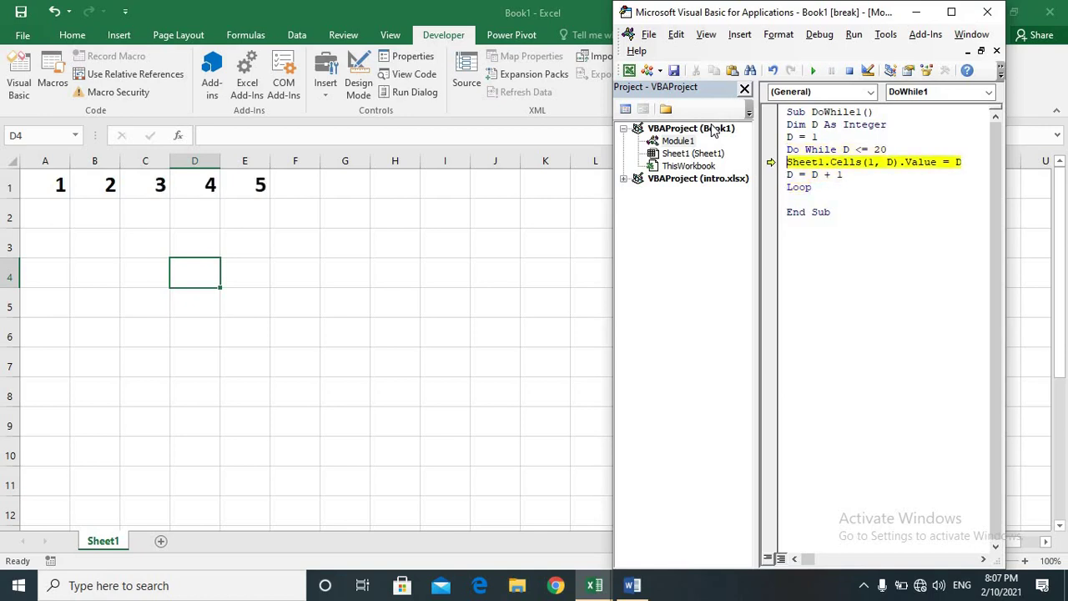
key("F8")
key("F8")
key("F8")
key("F8")
key("F8")
key("F8")
key("F8")
key("F8")
key("F8")
key("F8")
key("F8")
key("F8")
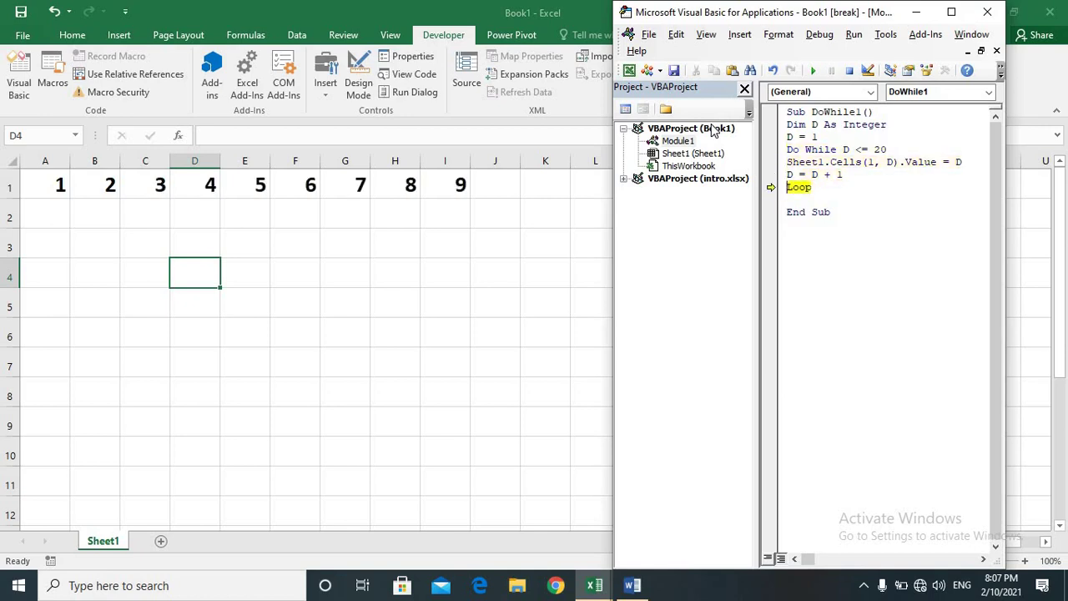
key("F8")
key("F8")
key("F8")
key("F8")
key("F8")
key("F8")
key("F8")
key("F8")
key("F8")
key("F8")
key("F8")
key("F8")
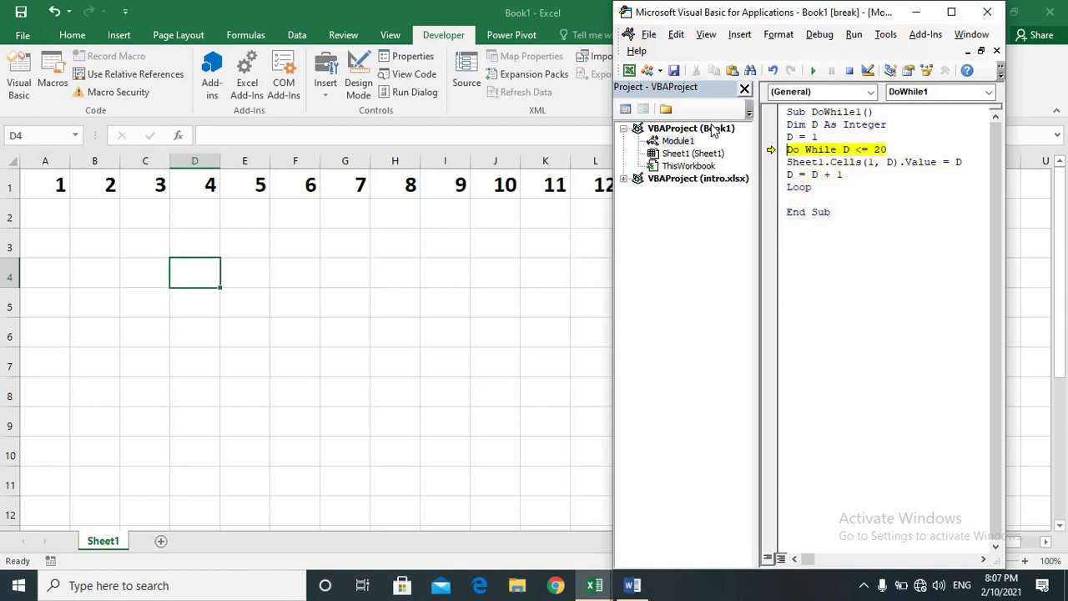
key("F8")
key("F8")
key("F8")
key("F8")
key("F8")
key("F8")
key("F8")
key("F8")
key("F8")
key("F8")
key("F8")
key("F8")
key("F8")
key("F8")
key("F8")
key("F8")
key("F8")
key("F8")
key("F8")
key("F8")
key("F8")
key("F8")
key("F8")
key("F8")
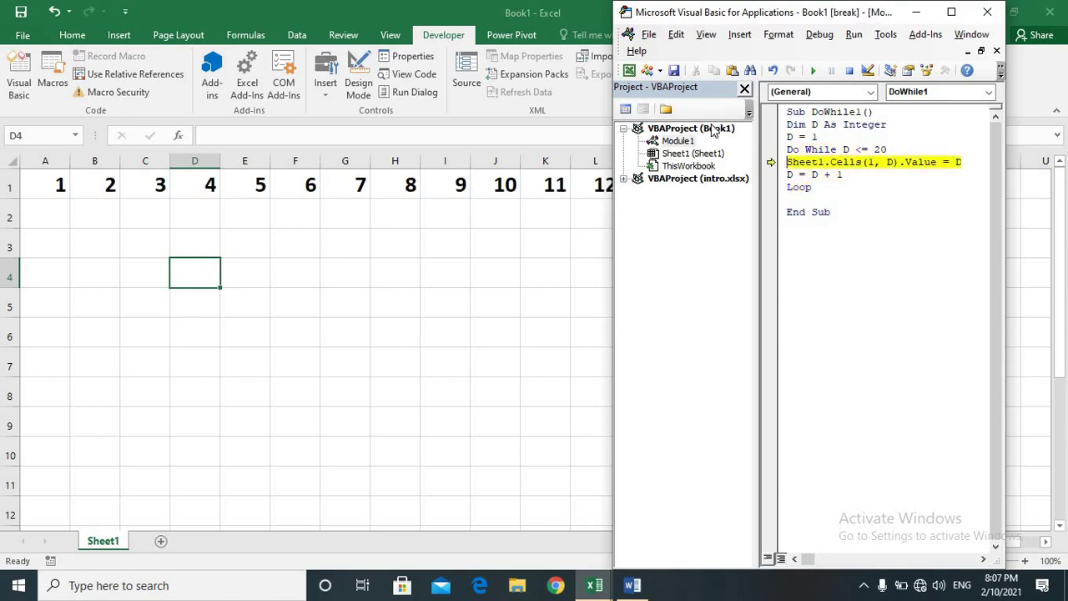
key("F8")
key("F8")
key("F8")
key("F8")
key("F8")
key("F8")
key("F8")
key("F8")
key("F8")
key("F8")
key("F8")
key("F8")
key("F8")
key("F8")
key("F8")
key("F8")
key("F8")
key("F8")
key("F8")
key("F8")
key("F8")
key("F8")
key("F8")
key("F8")
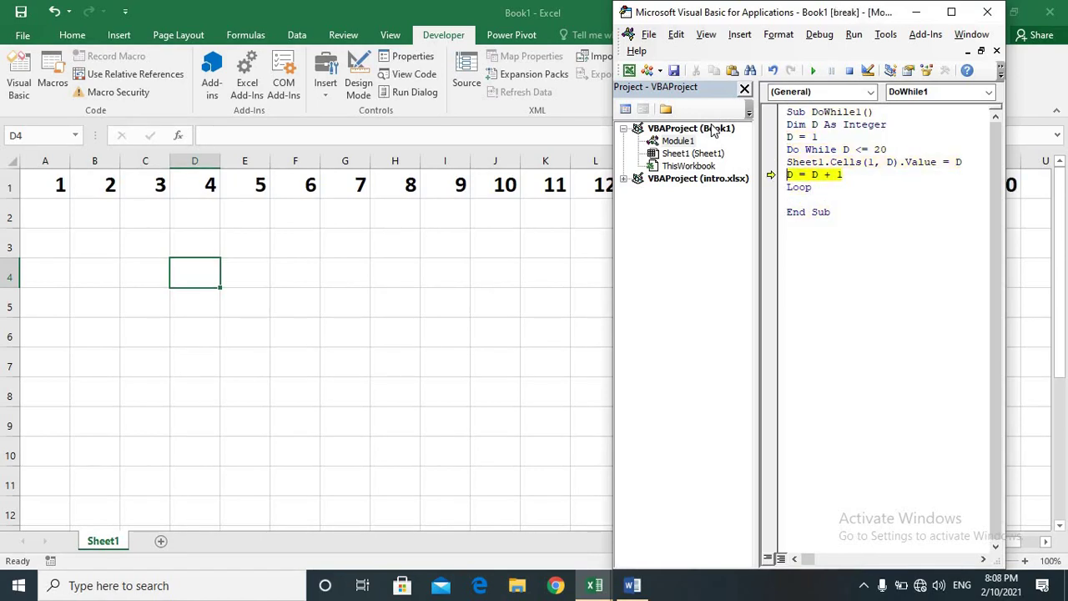
key("F8")
key("F8")
key("F8")
key("F8")
key("F8")
key("F8")
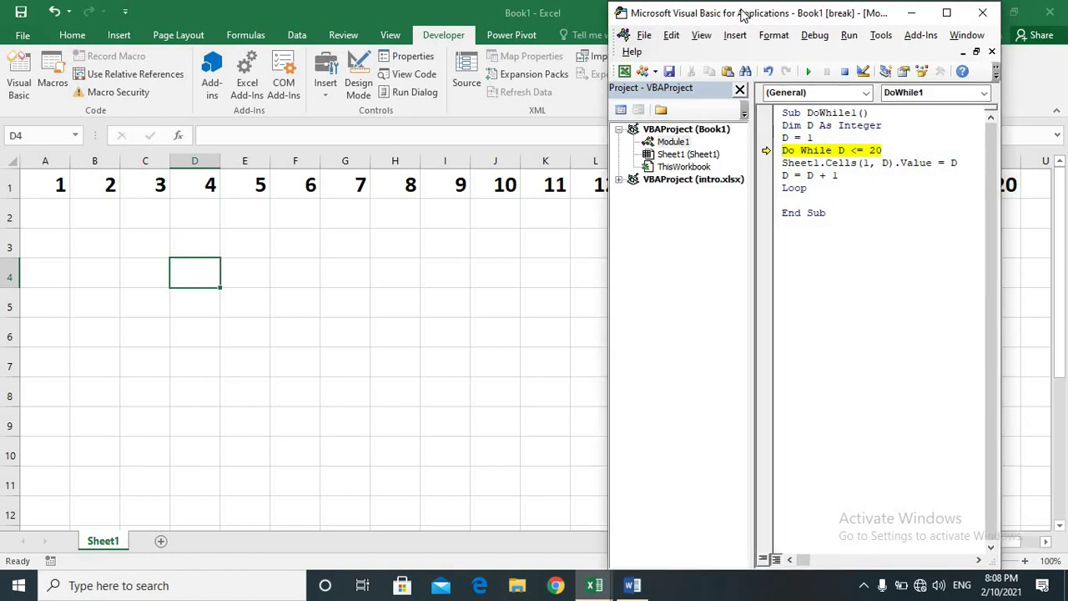
left_click_drag(749, 15, 604, 32)
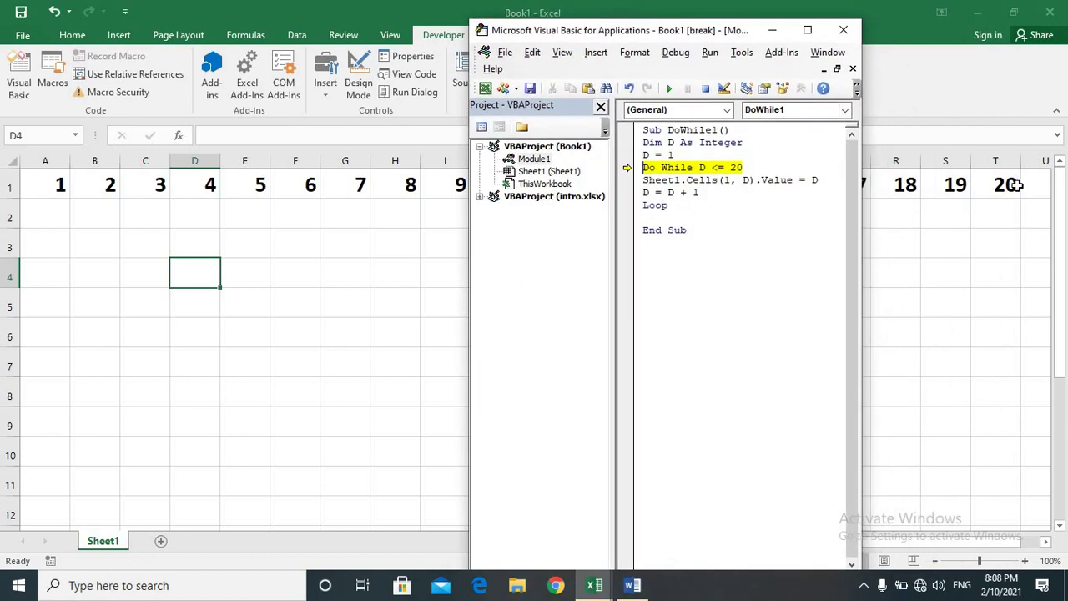
key("F8")
key("F8")
key("F8")
key("F8")
key("F8")
key("F8")
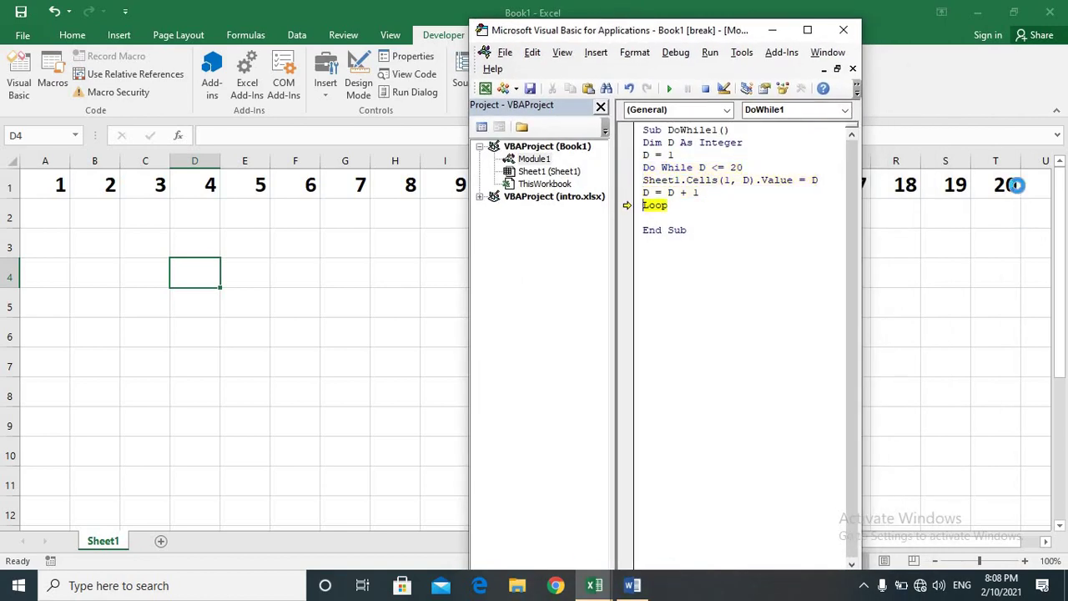
key("F8")
key("F8")
key("F8")
key("F8")
key("F8")
key("F8")
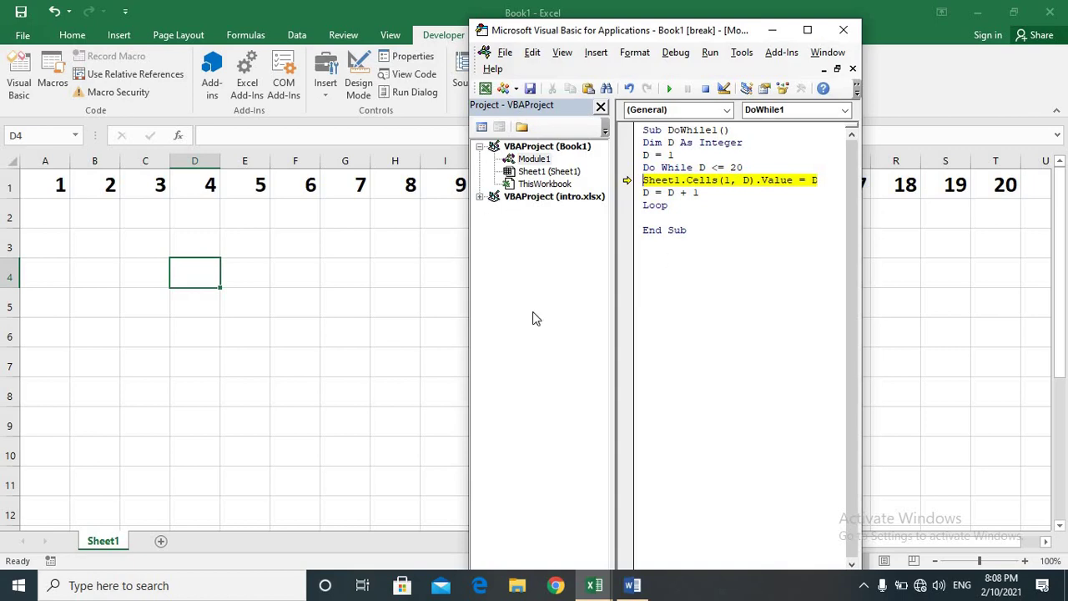
Step: Stop the debugger, close the VBA editor, and close Book1 without saving
left_click(844, 32)
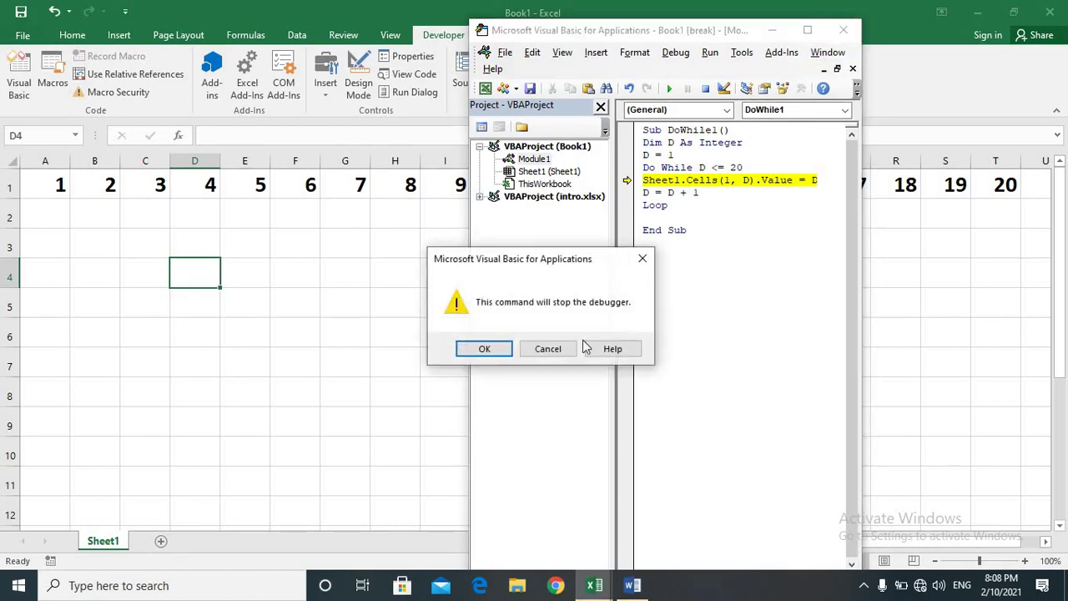
left_click(548, 349)
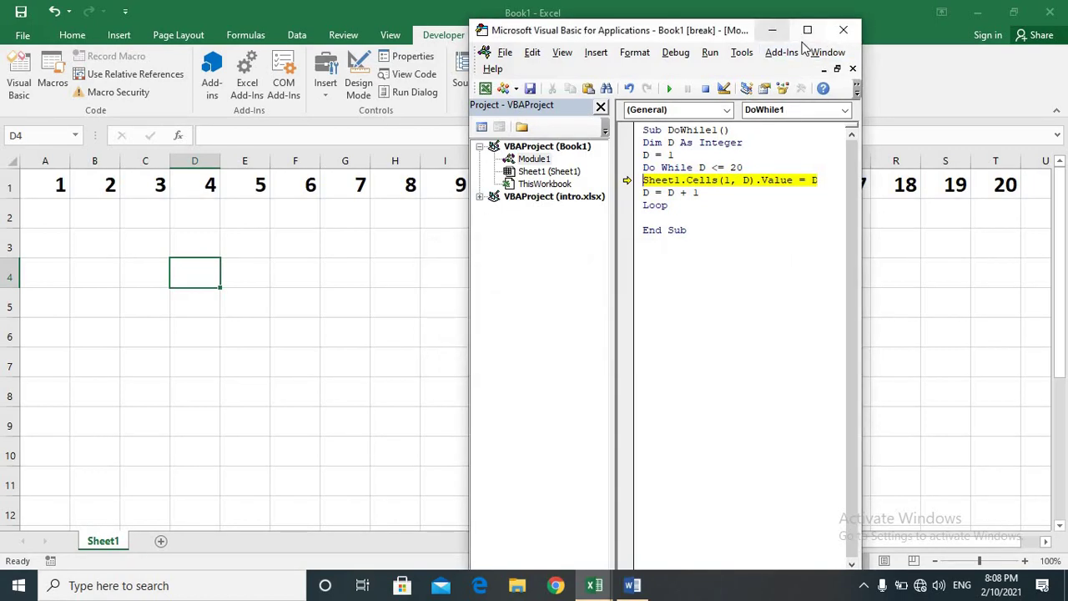
left_click(841, 31)
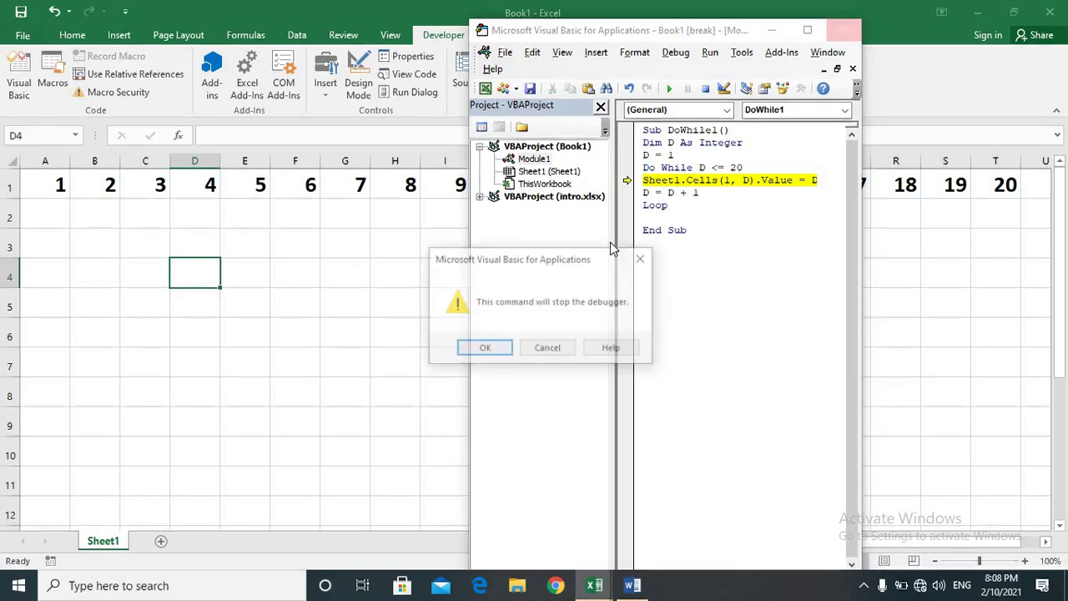
left_click(499, 349)
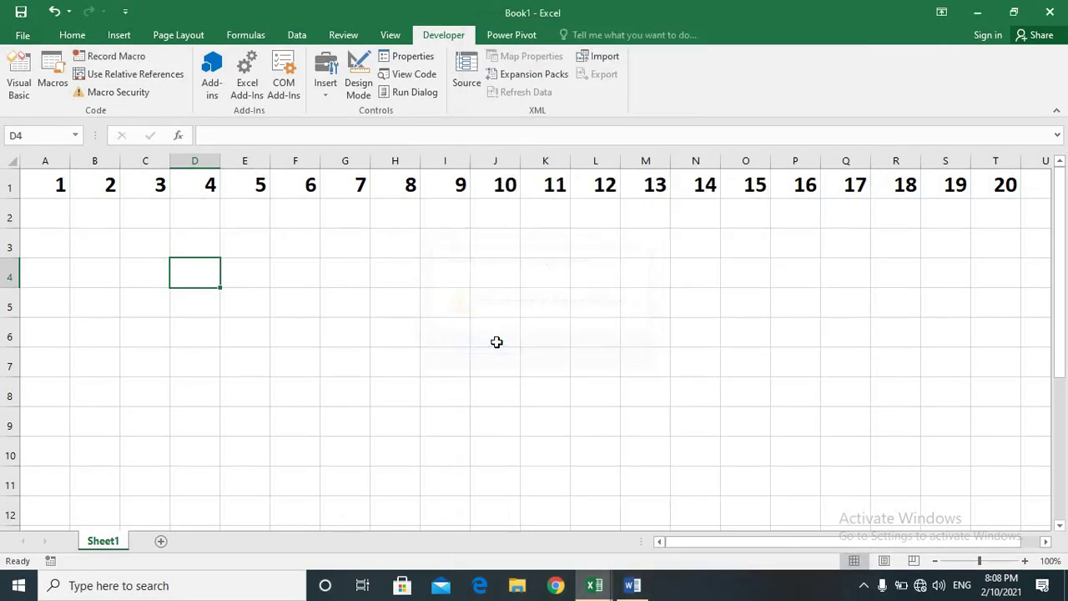
left_click(1065, 11)
left_click(554, 319)
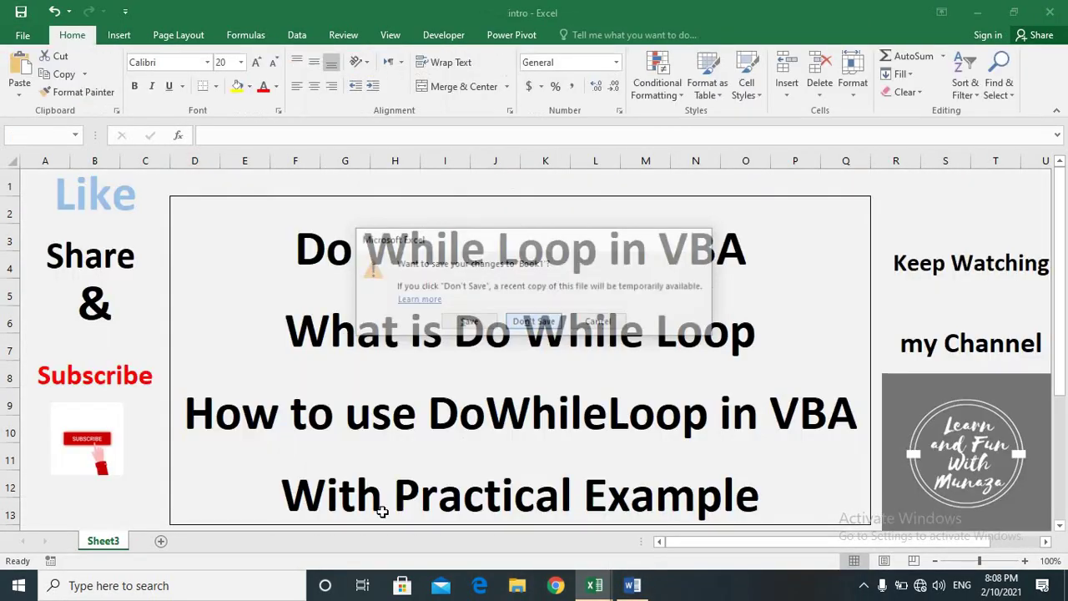
Step: Launch Excel with a new blank Book2 workbook and maximise it
left_click(278, 588)
left_click(330, 225)
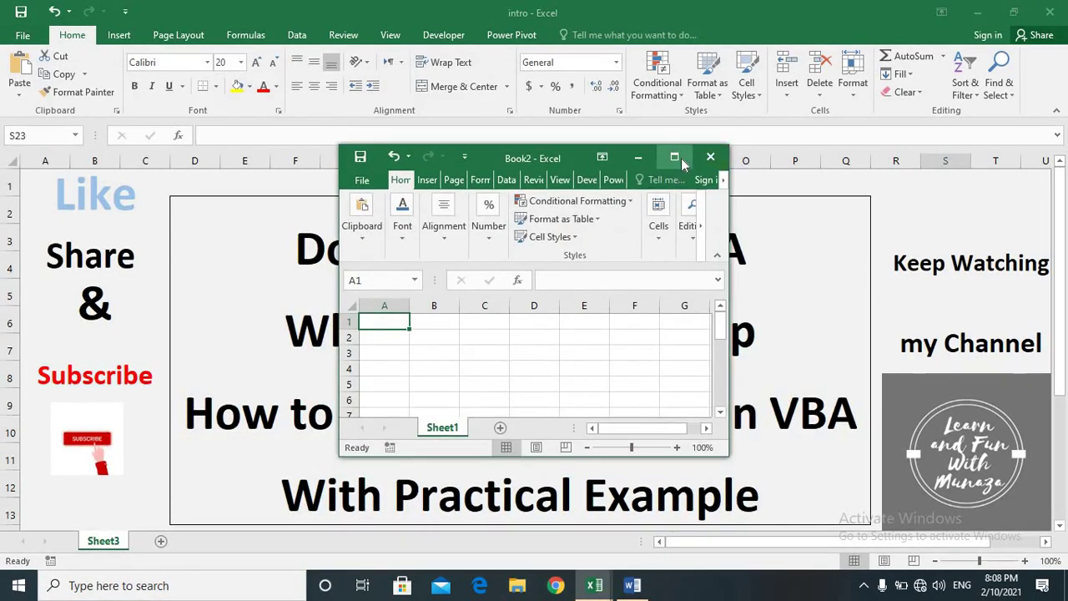
left_click(674, 157)
Step: Make every cell 20-point bold, then open the Visual Basic editor
key("ctrl+a")
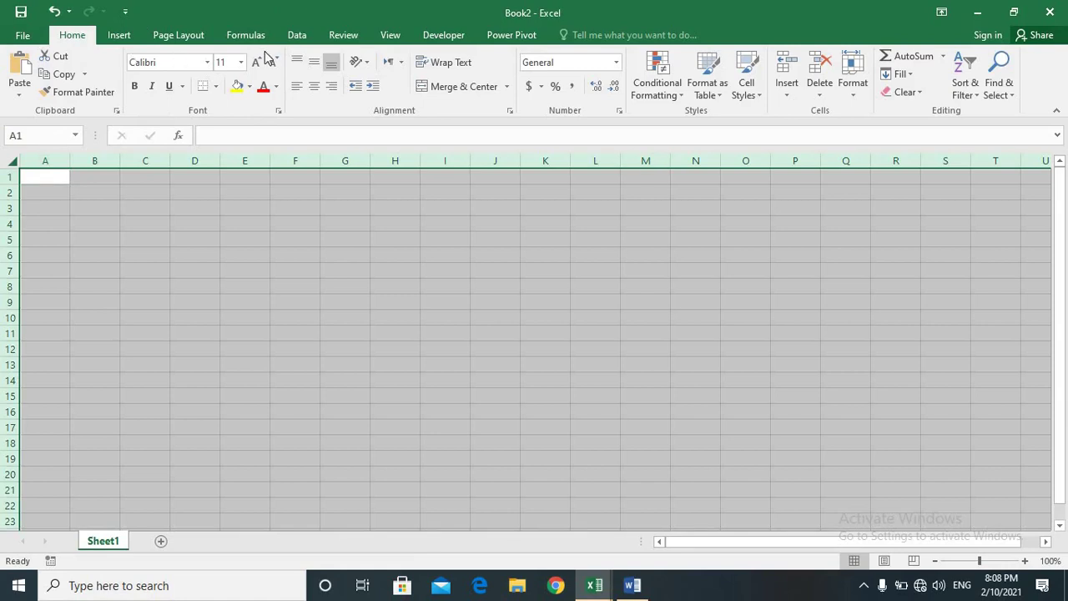
left_click(256, 63)
left_click(256, 63)
left_click(256, 63)
left_click(257, 64)
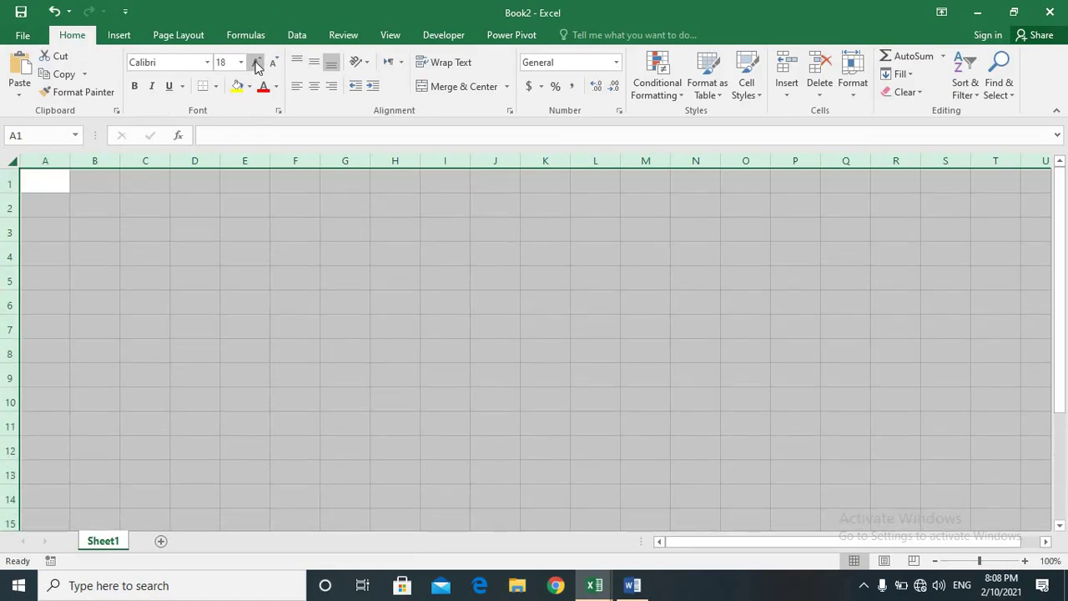
left_click(256, 64)
left_click(256, 64)
left_click(256, 64)
left_click(136, 87)
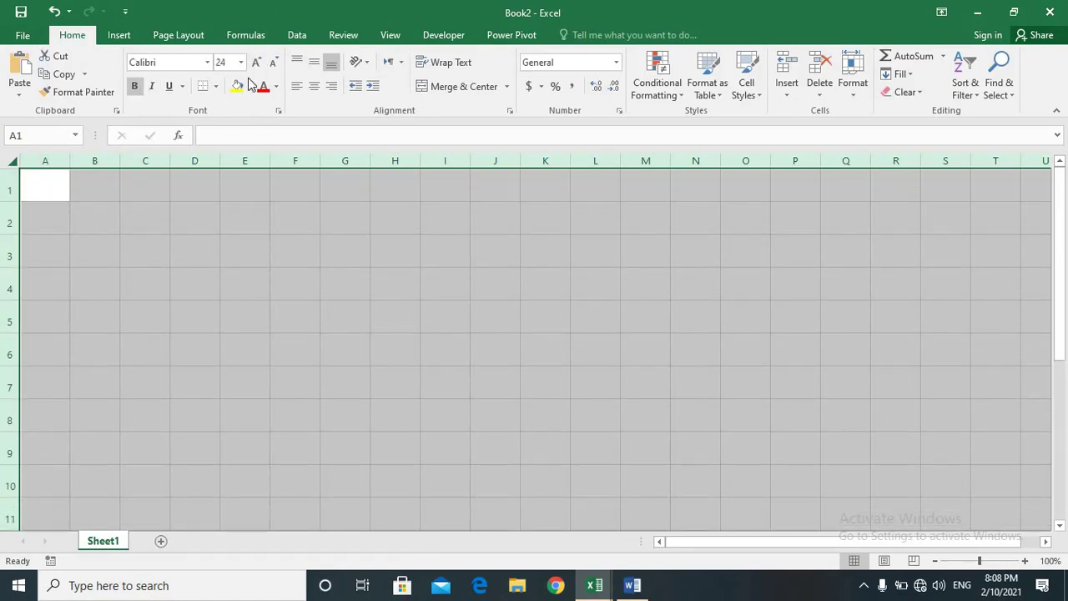
left_click(275, 63)
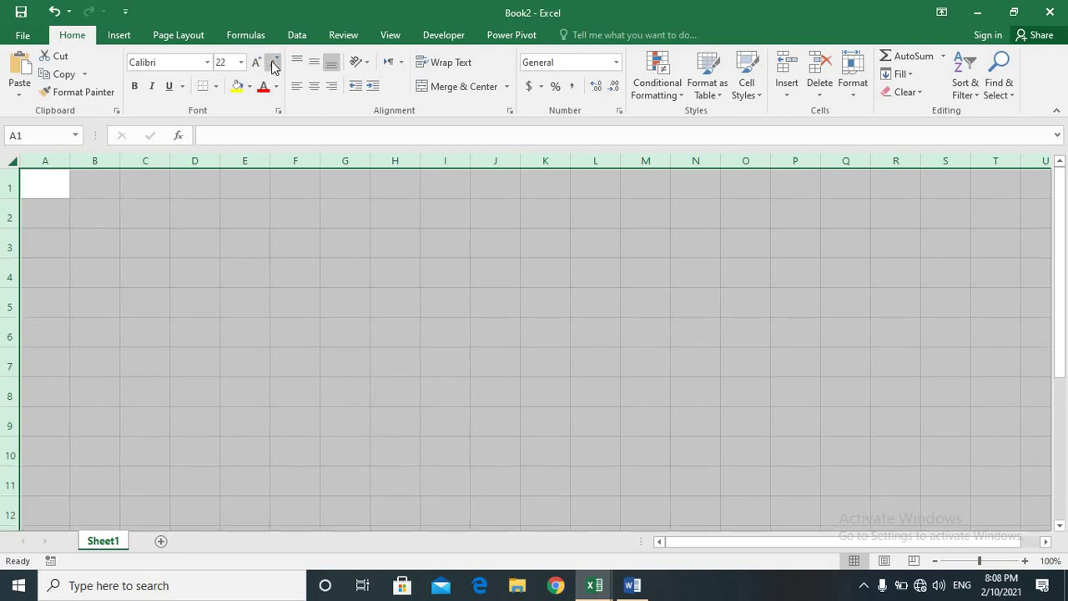
left_click(275, 64)
left_click(442, 294)
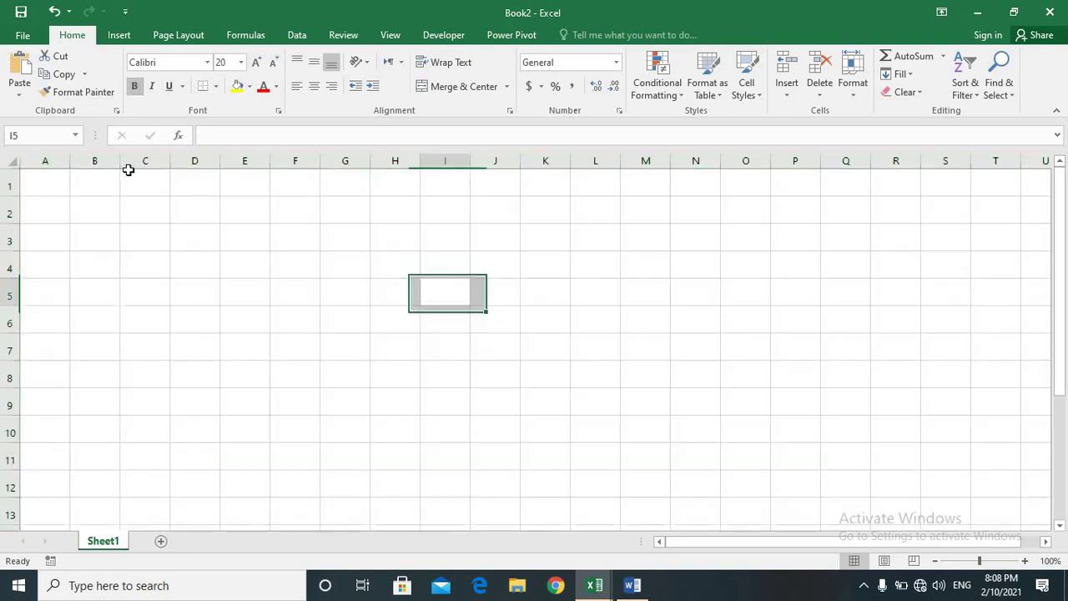
left_click(456, 42)
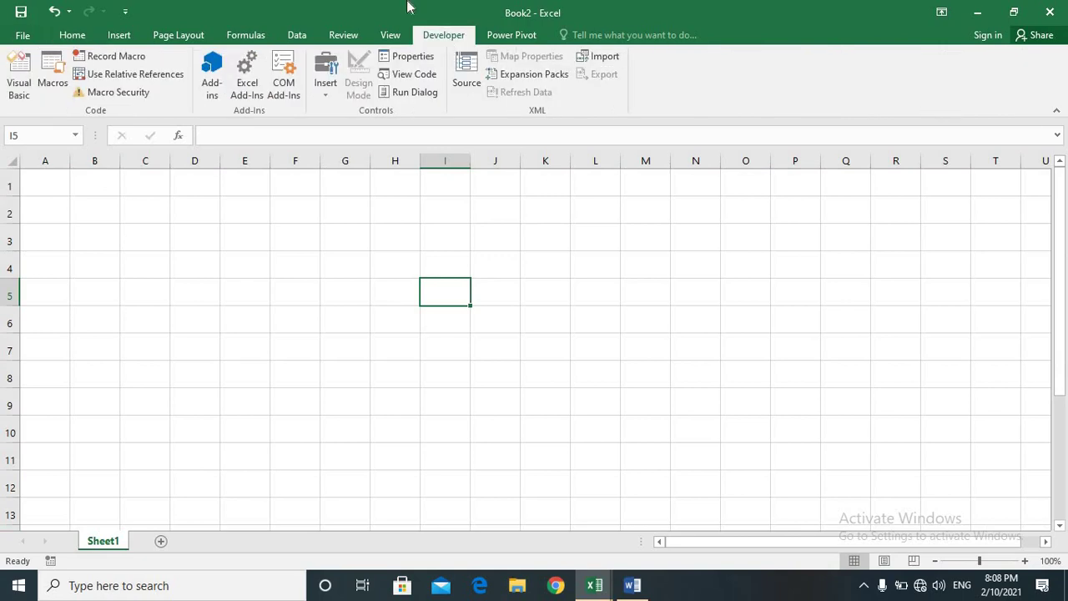
left_click(10, 85)
Step: Maximise the VBA editor and insert a new code module
left_click(672, 25)
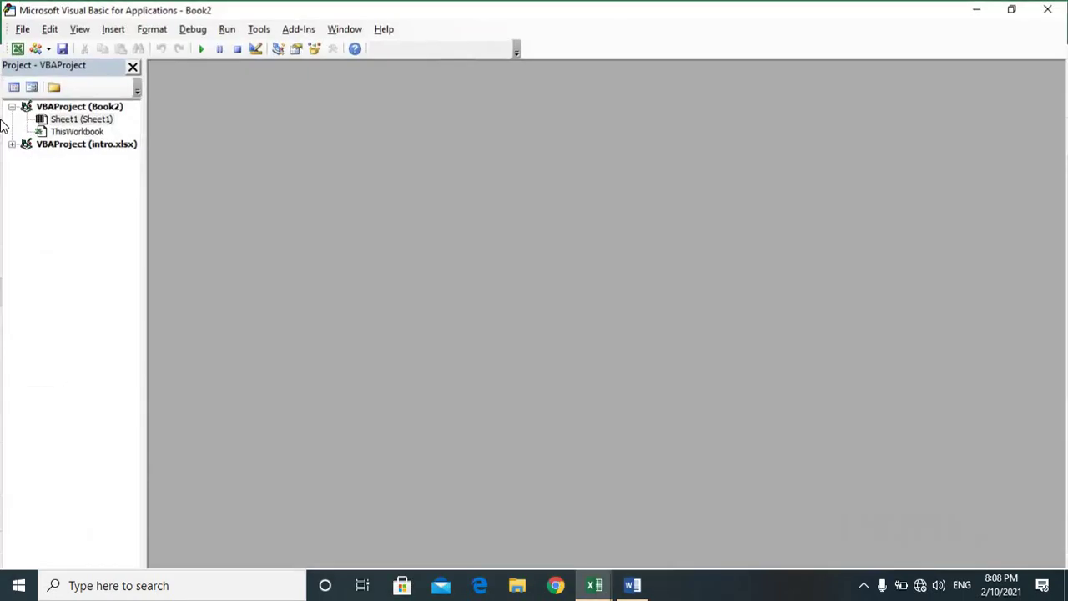
left_click(47, 48)
left_click(46, 47)
left_click(47, 47)
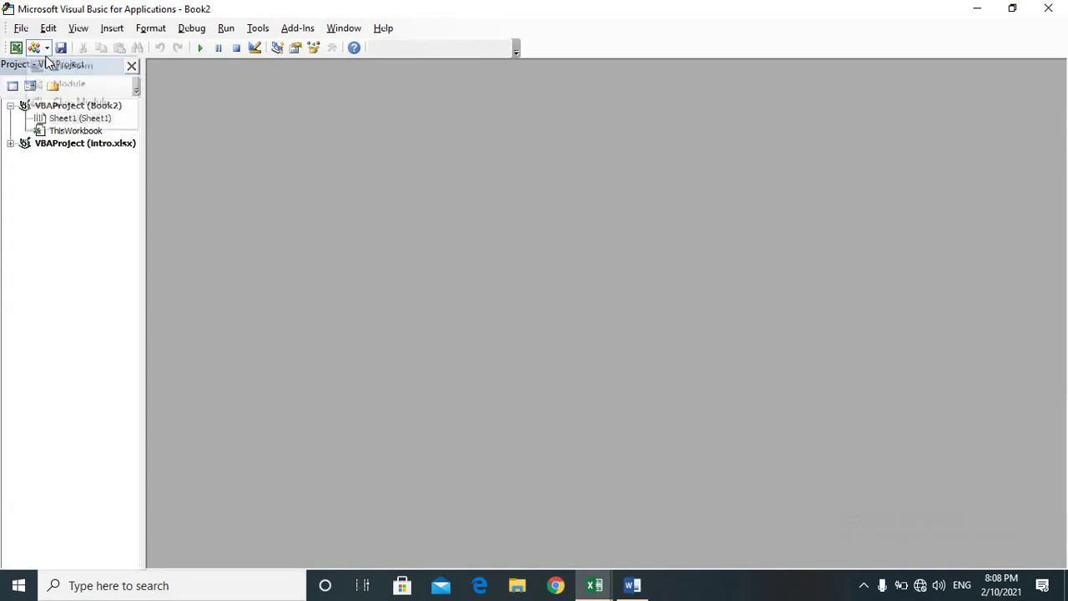
left_click(65, 81)
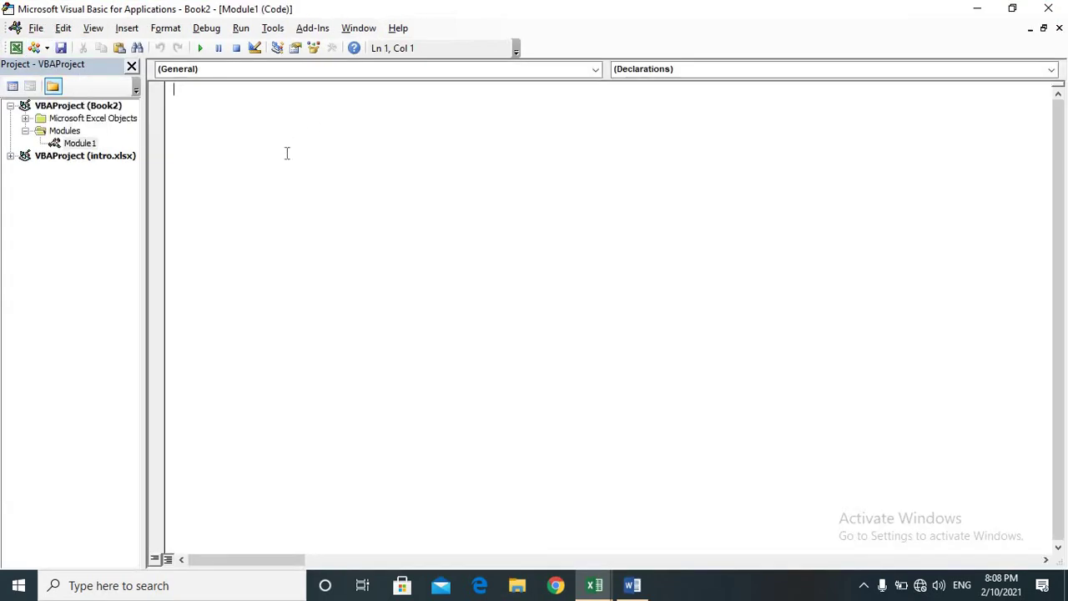
Step: Write the Sub DoWhile2() header, then minimise the editor to show Book2's empty sheet
type("sub")
type("Do")
type("While")
type("2()")
key("Return")
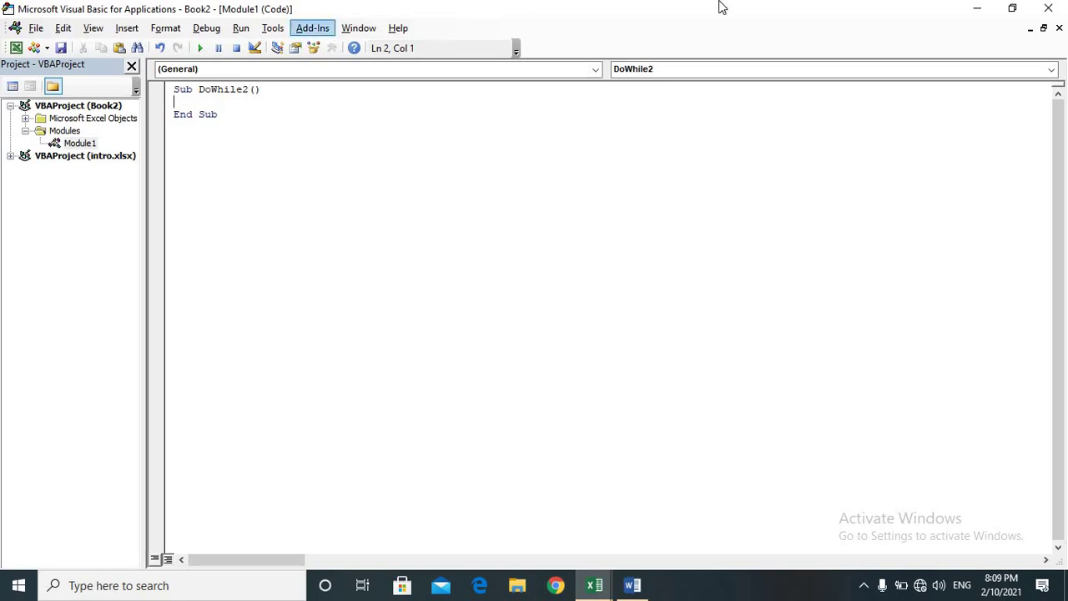
left_click(978, 8)
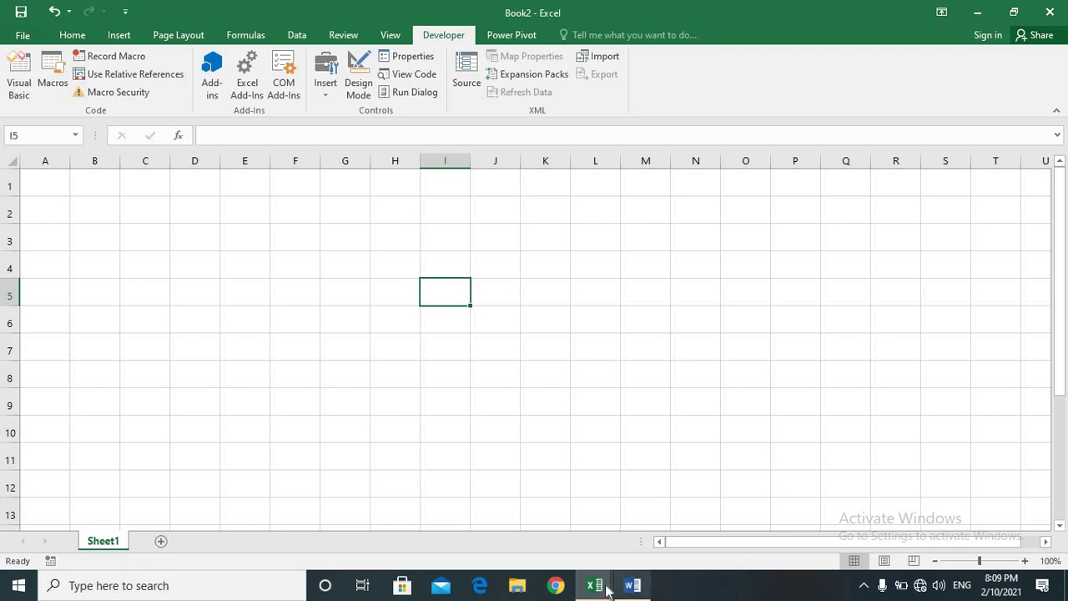
mouse_move(595, 585)
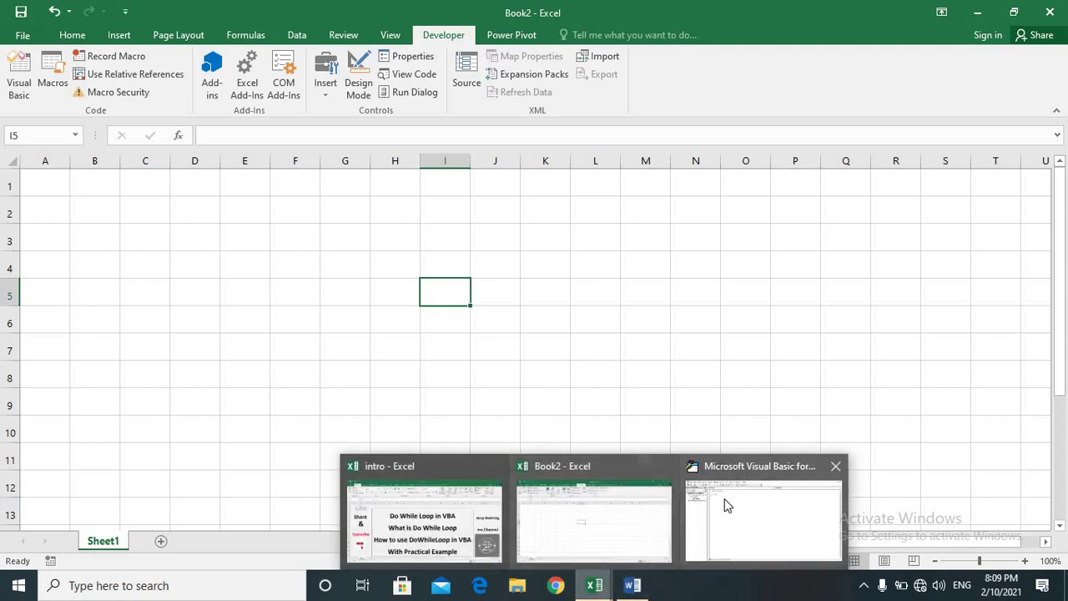
Step: In DoWhile2, add Dim a As String, Dim b As Integer and b = 1
left_click(726, 501)
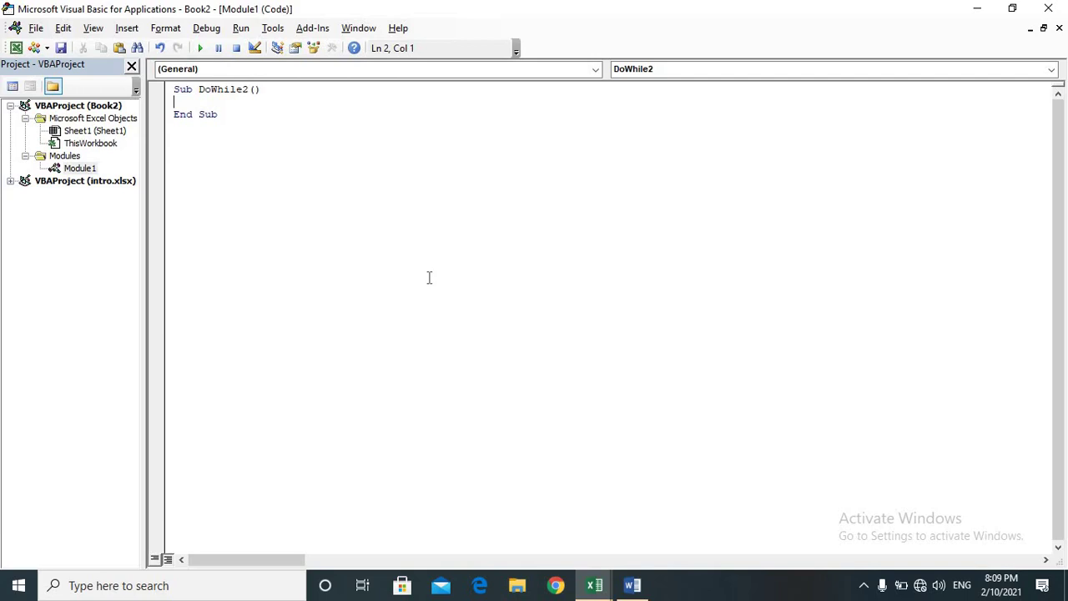
type("Dim ")
type("a ")
type("as ")
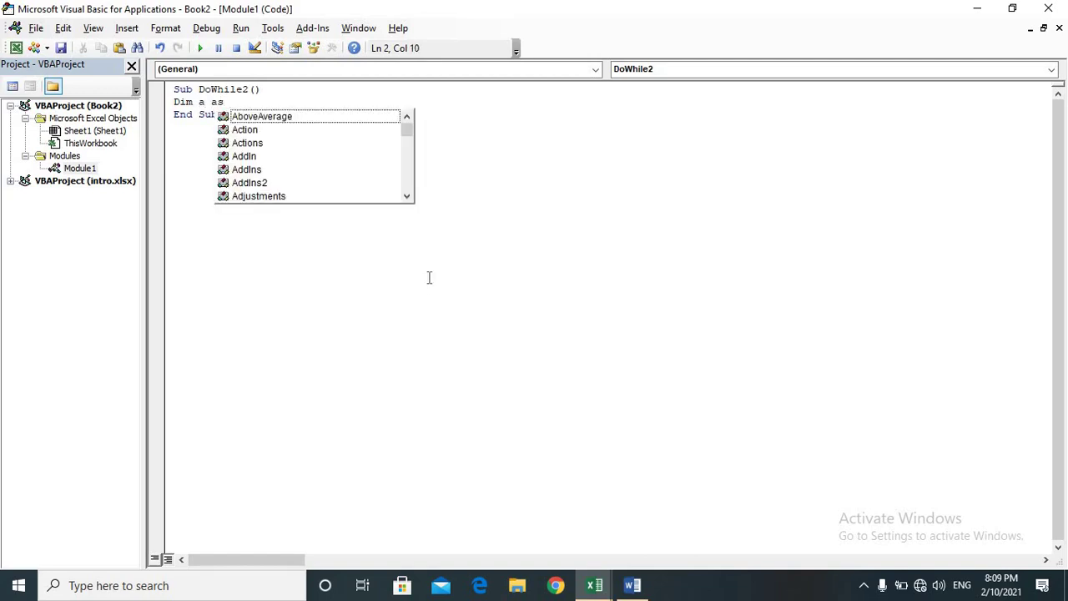
type("s")
type("t")
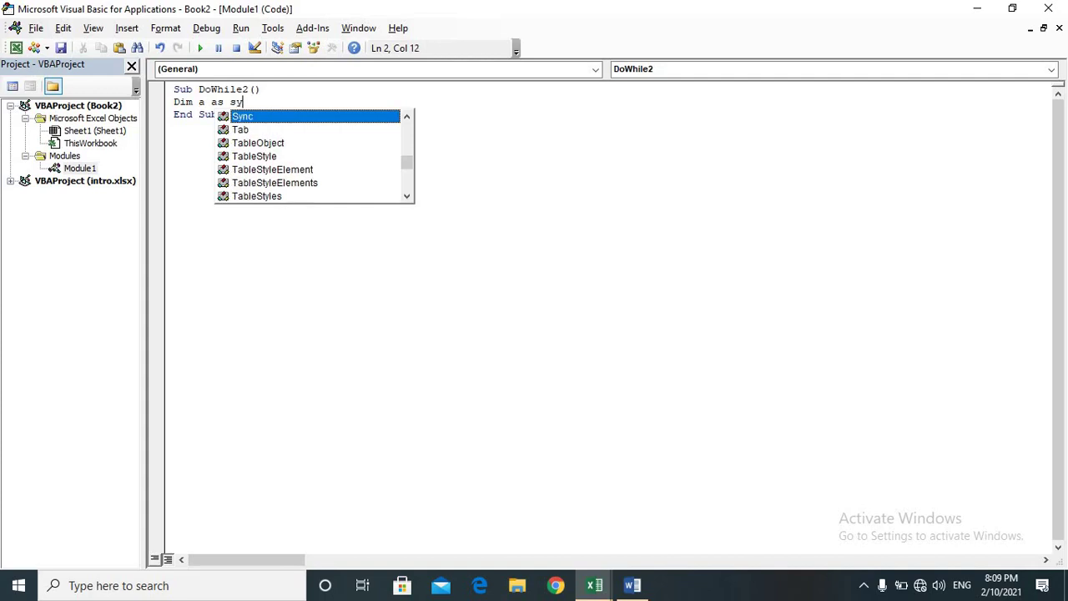
key("BackSpace")
type("t")
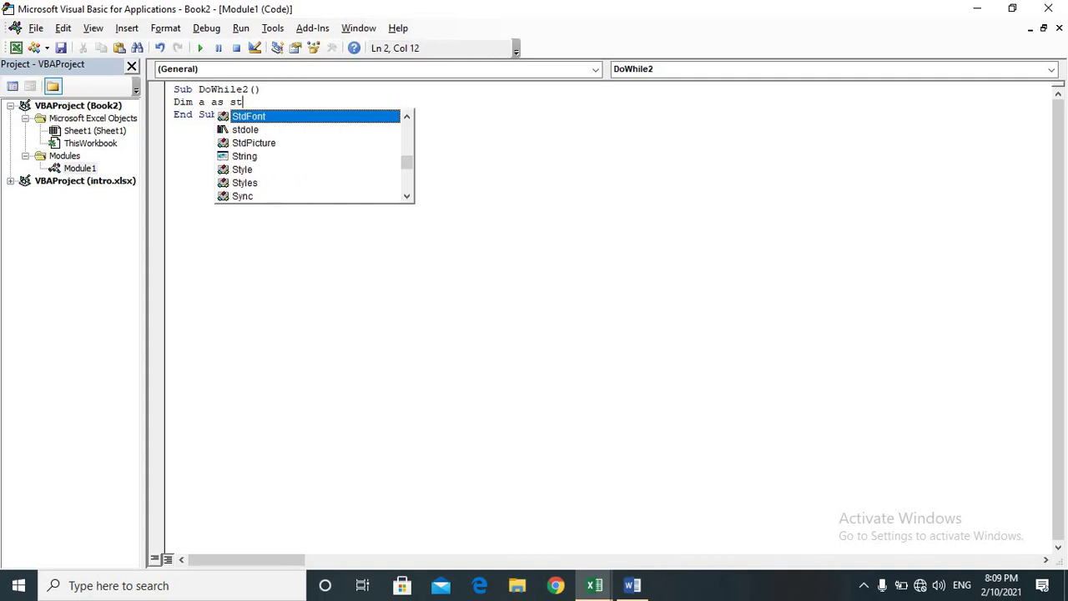
type("ri")
key("Tab")
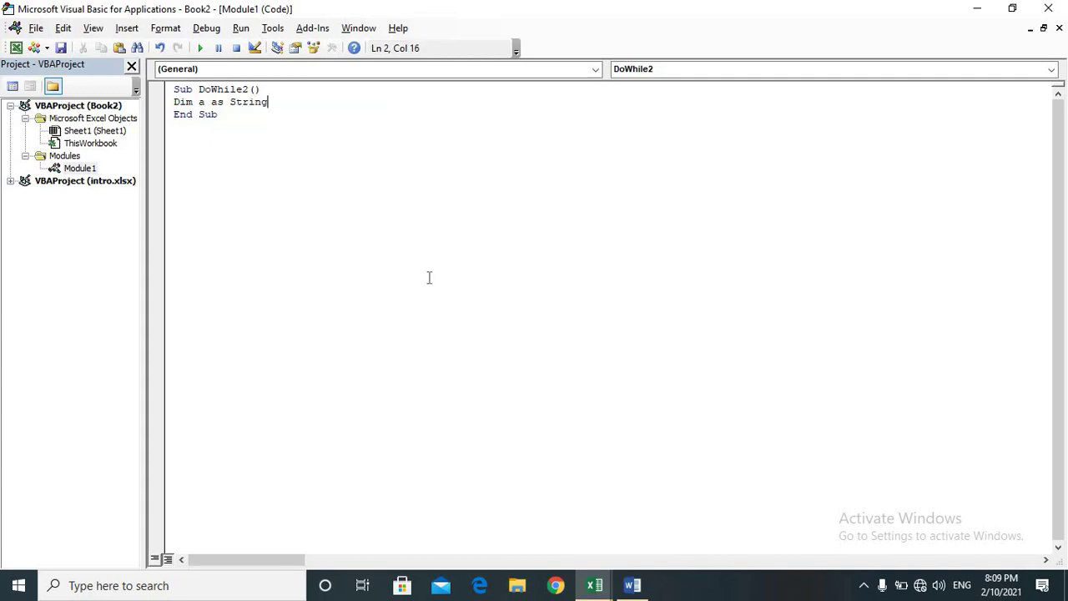
key("Return")
type("dim ")
type("b as ")
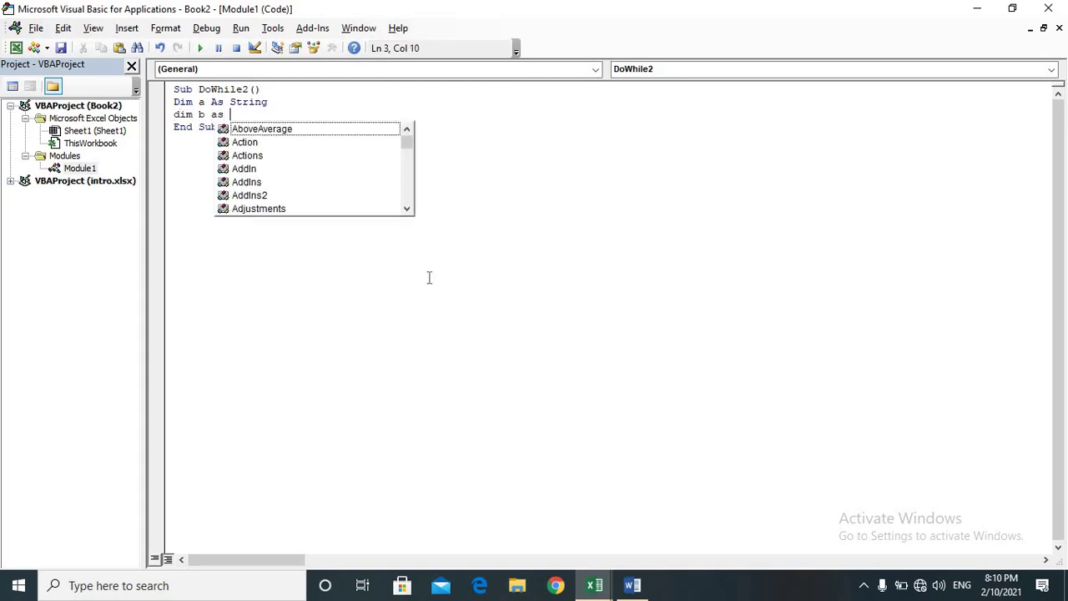
type("in")
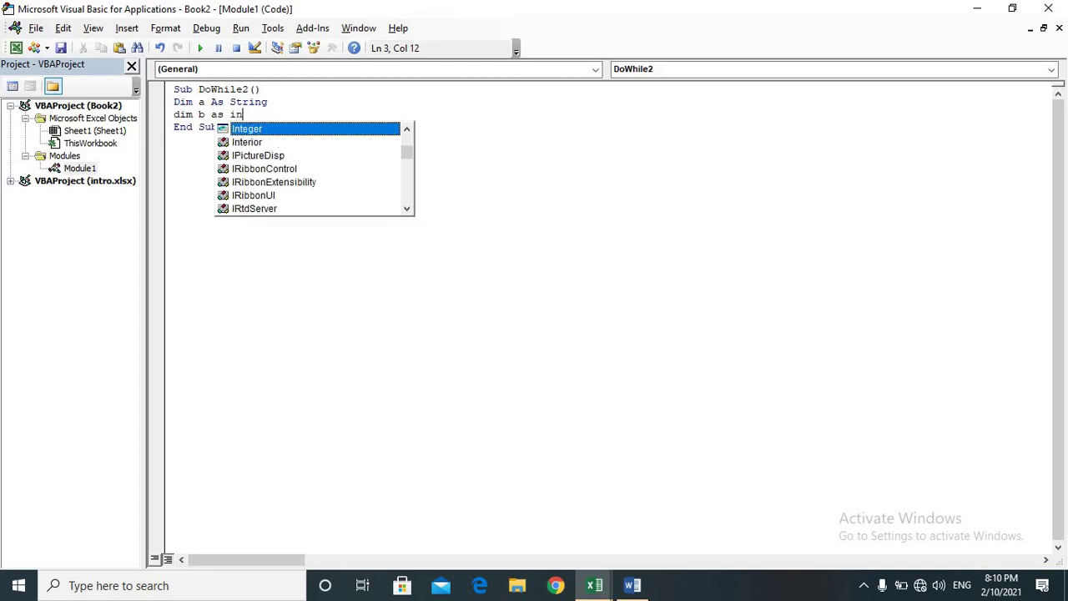
key("Tab")
key("Return")
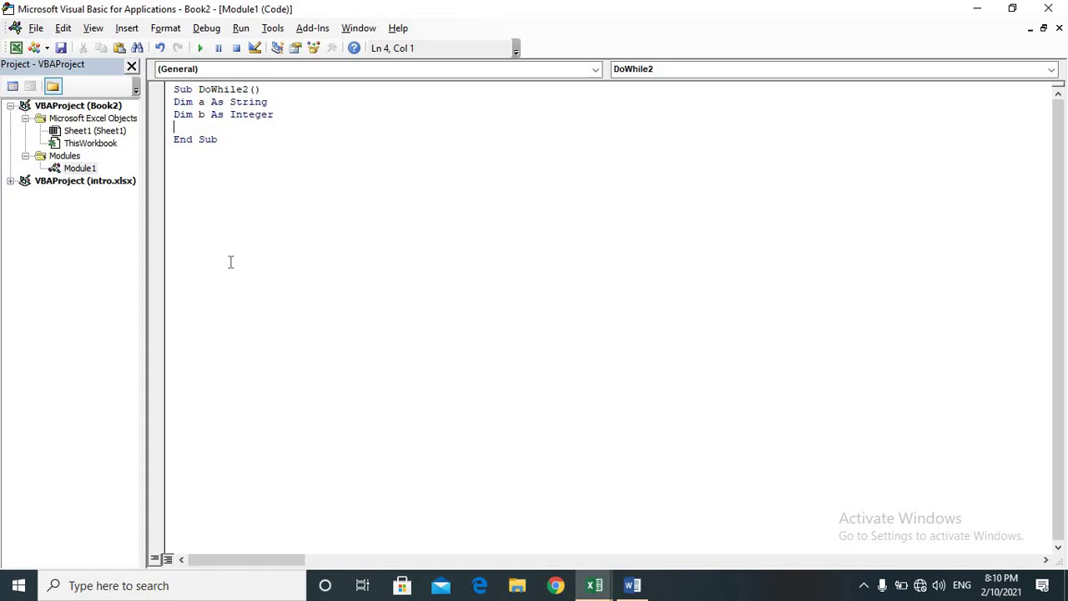
type("b=1")
key("Return")
Step: Add Do While a <> "Munaza" with a = InputBox("Show your Real Name") inside it
type("d")
type("o wh")
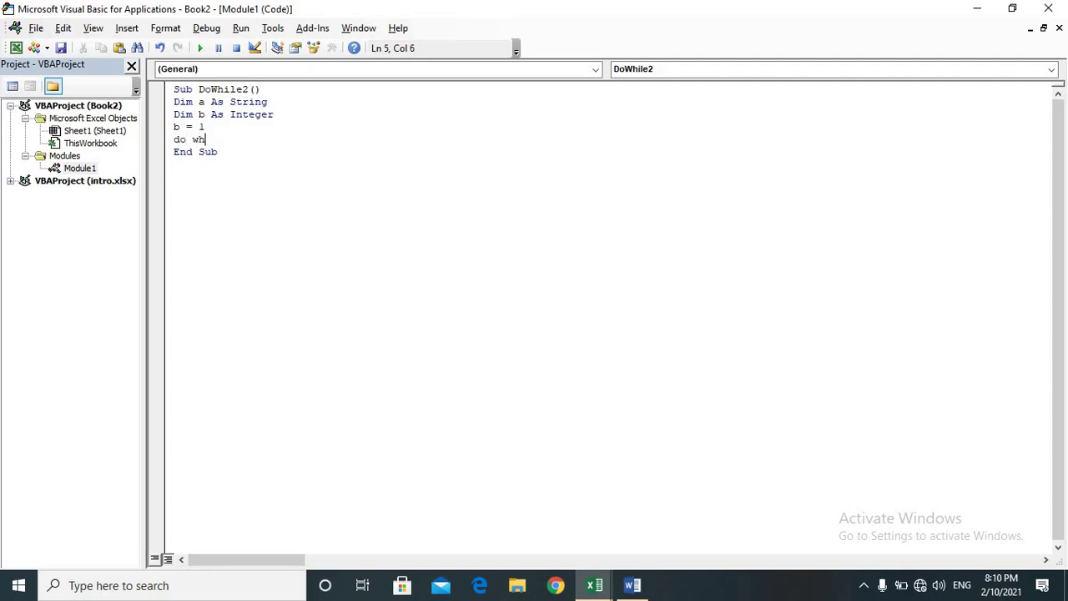
type("ile")
type(" a")
type("<>")
type("\"")
type("Munaza")
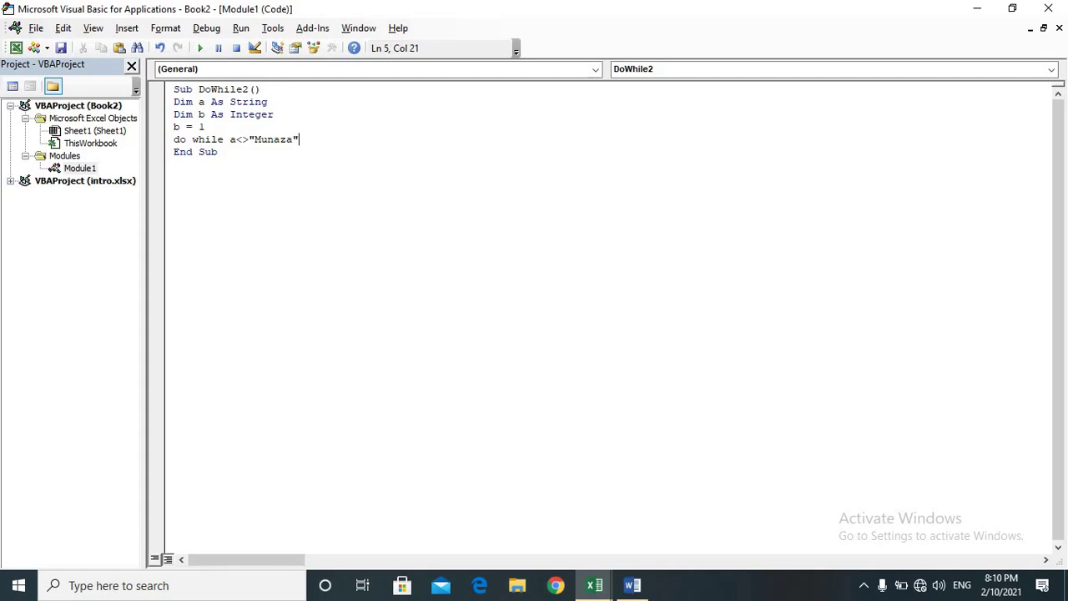
key("Return")
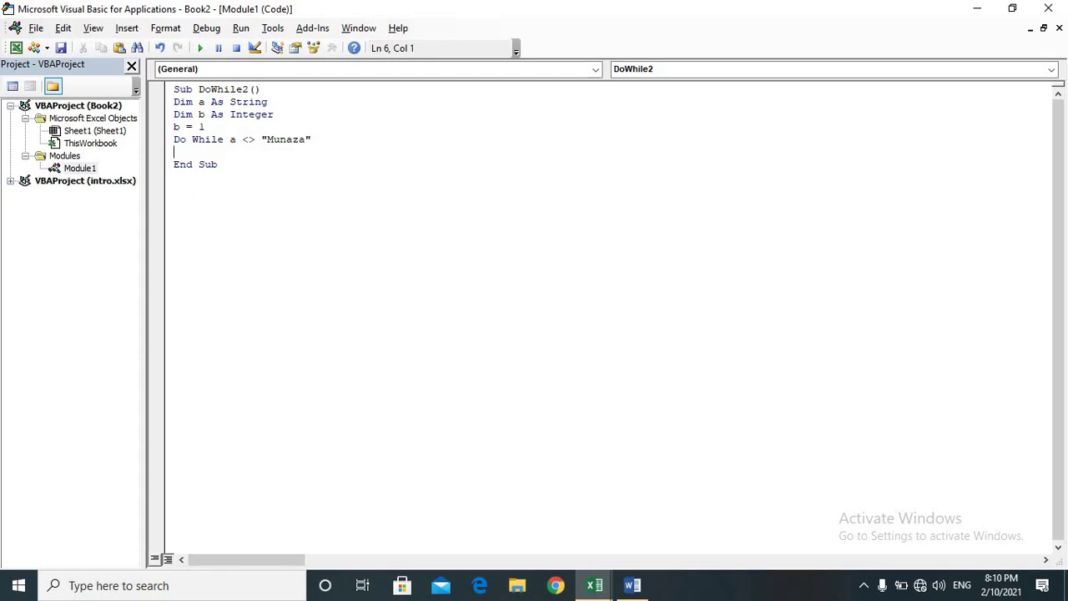
type("a")
type("=i")
type("n")
type("put")
type("box")
type("(")
type(")\"\"")
key("Left")
type("Show ")
type("your ")
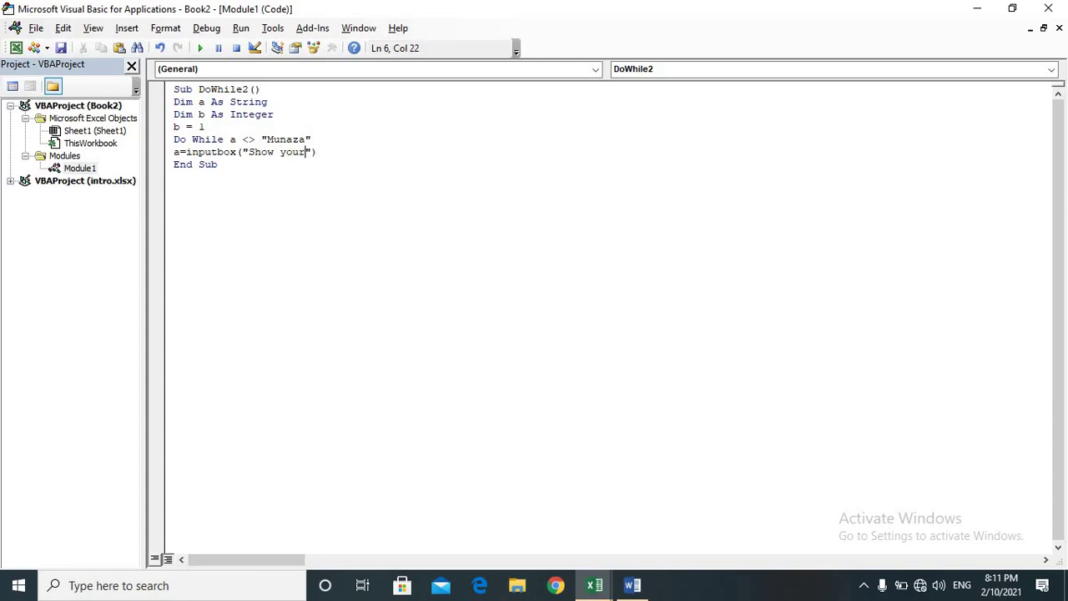
type("Re")
type("al N")
type("ame")
key("Return")
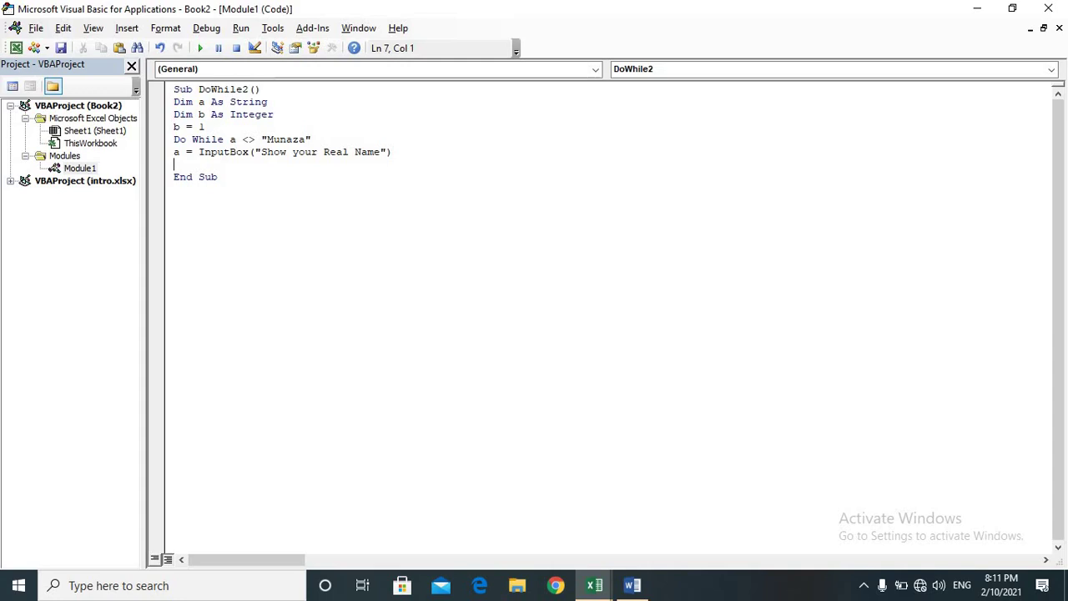
Step: Add the line Range("A" & b).Value = a, clearing the compile error along the way
type("ra")
type("nge")
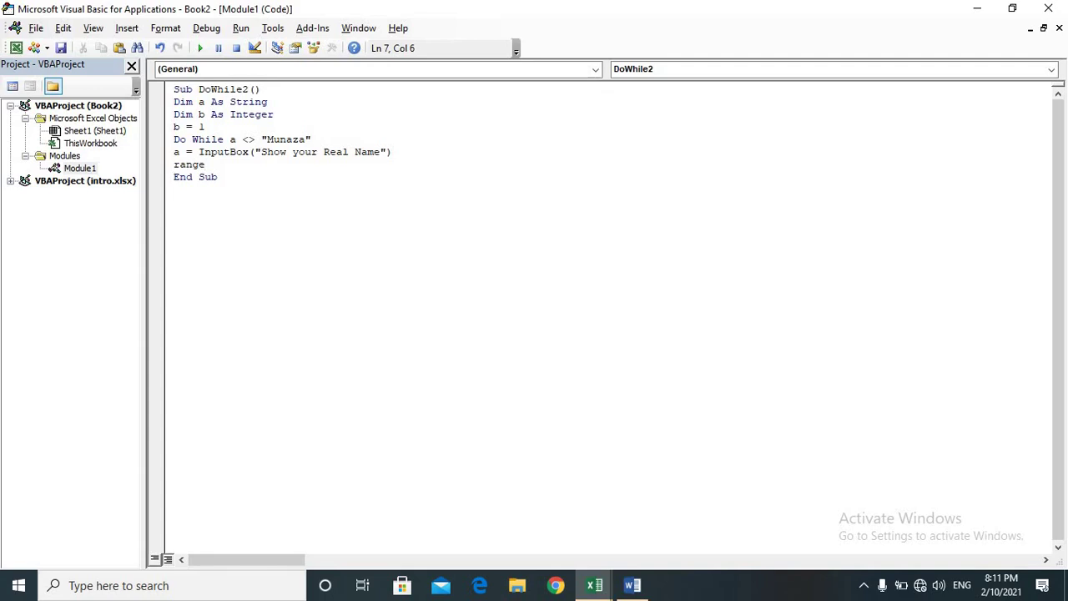
type("(")
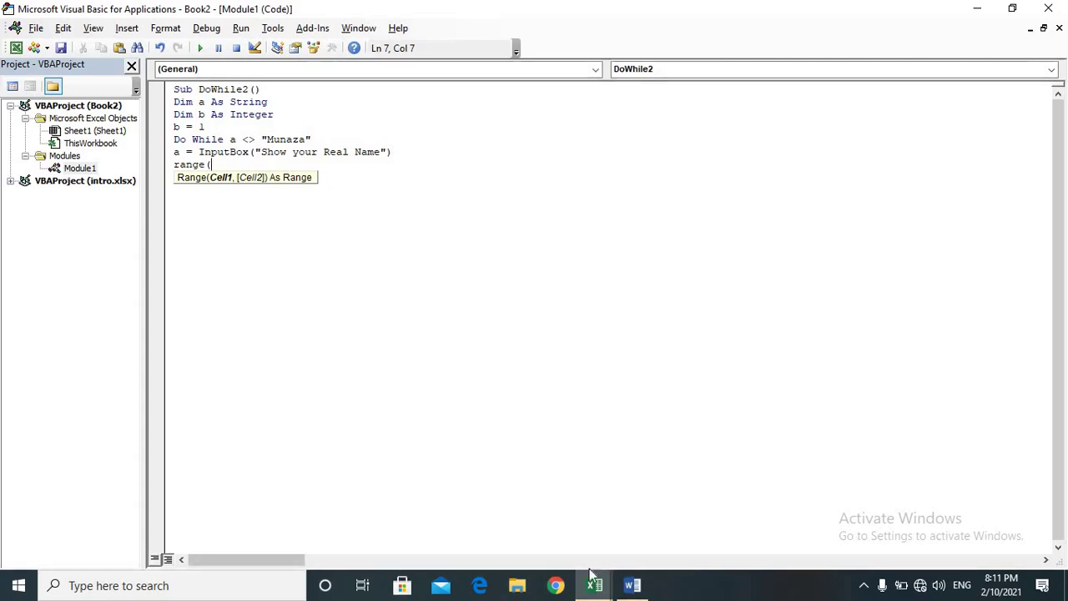
left_click(575, 537)
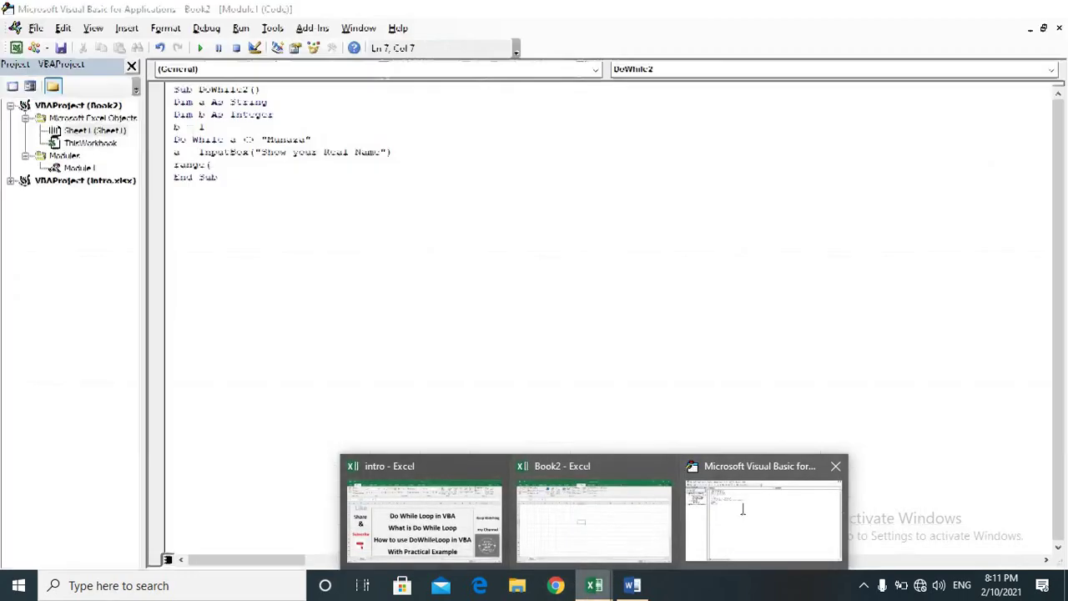
mouse_move(594, 586)
left_click(723, 501)
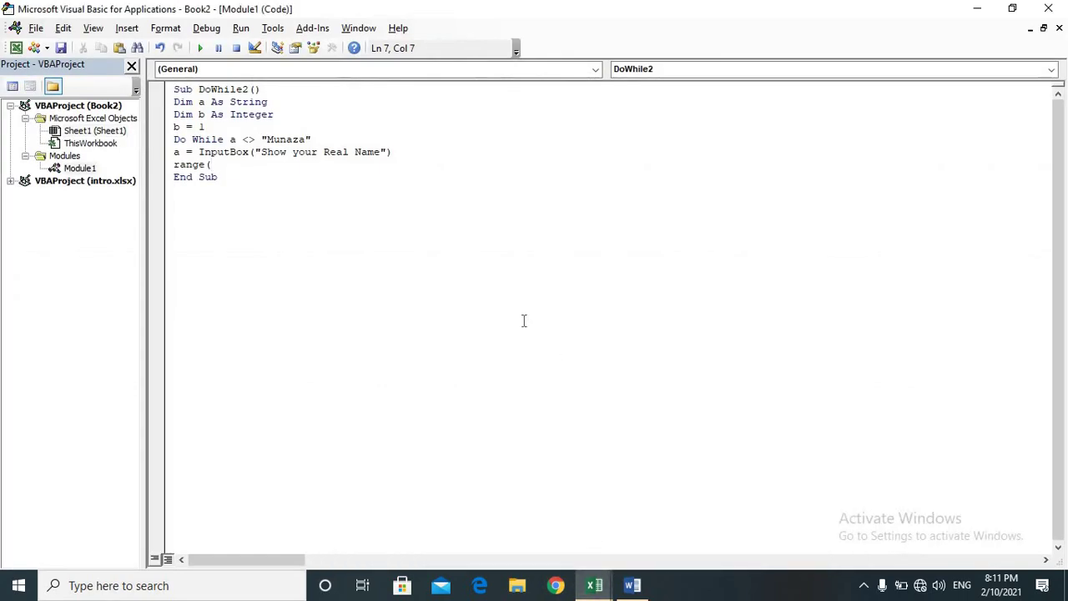
type("\"\"")
type("A")
key("Right")
type("&")
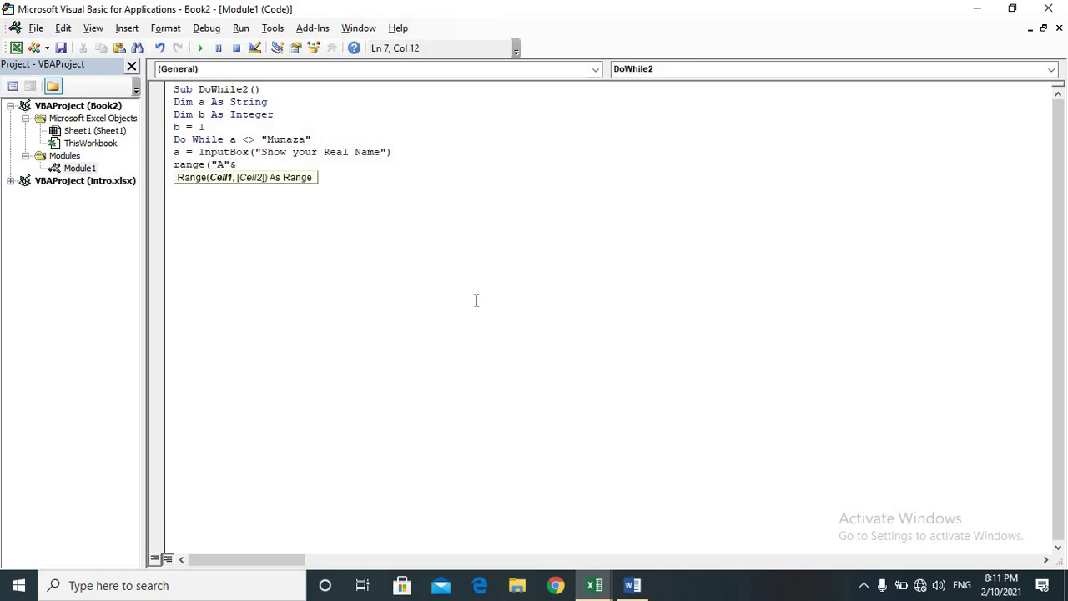
type(" B")
left_click(475, 302)
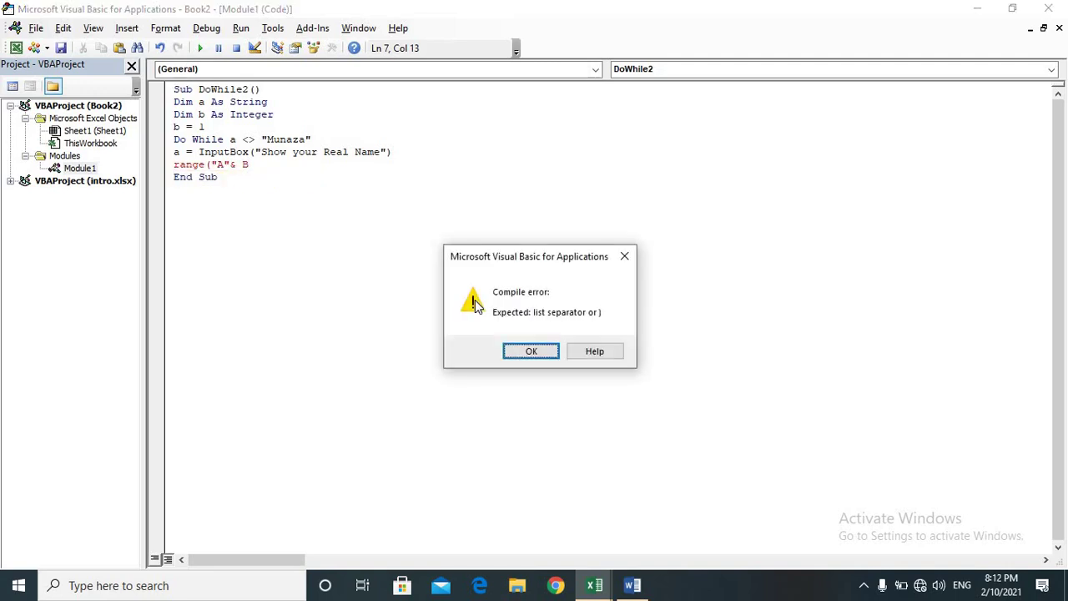
key("Return")
type(")")
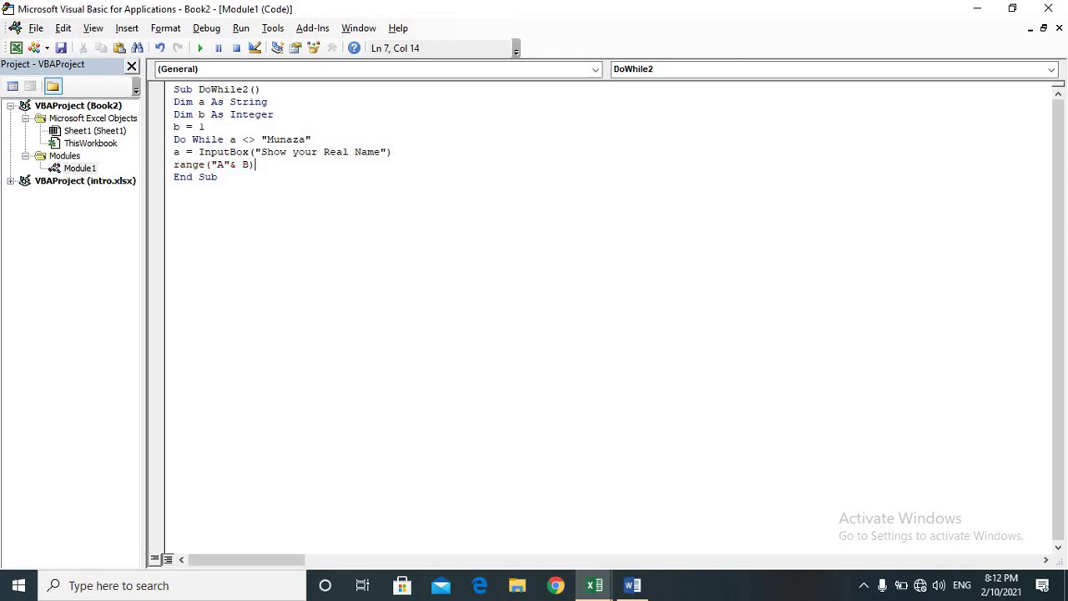
type(".")
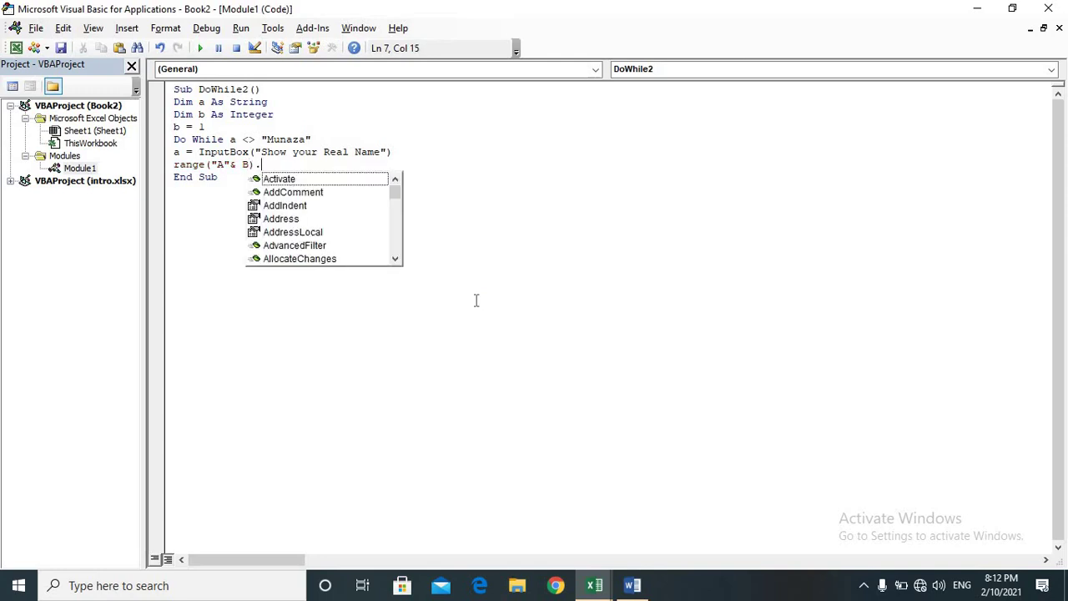
type("va")
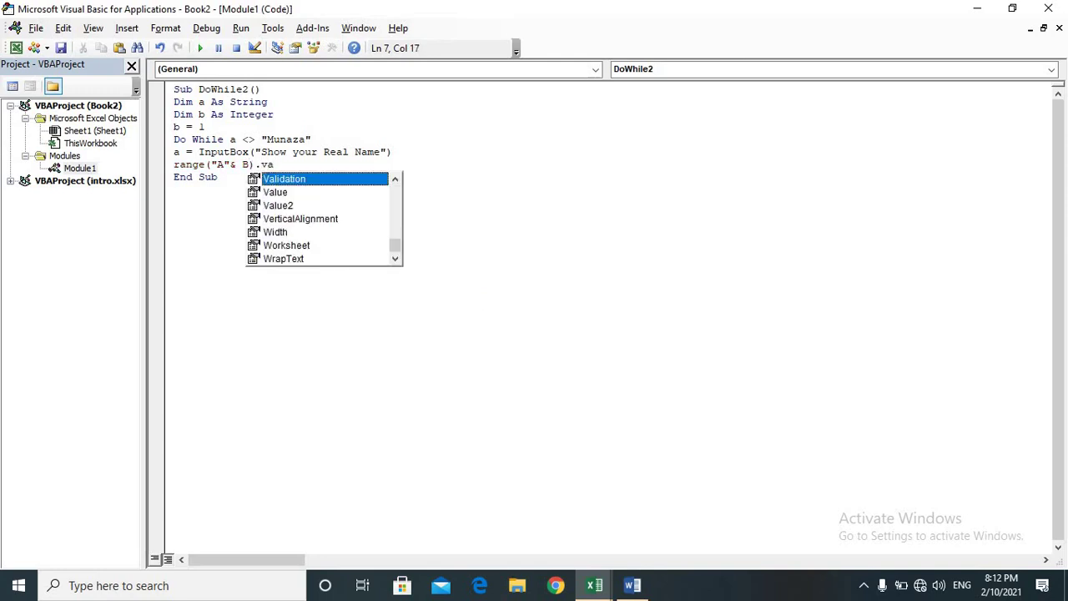
type("lue")
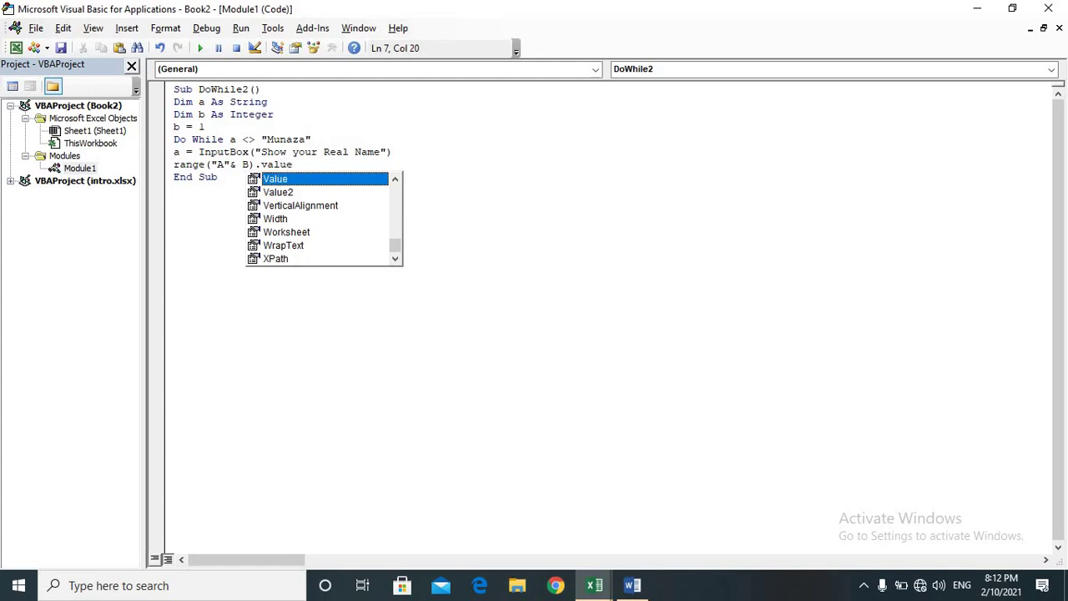
type("=")
type("a")
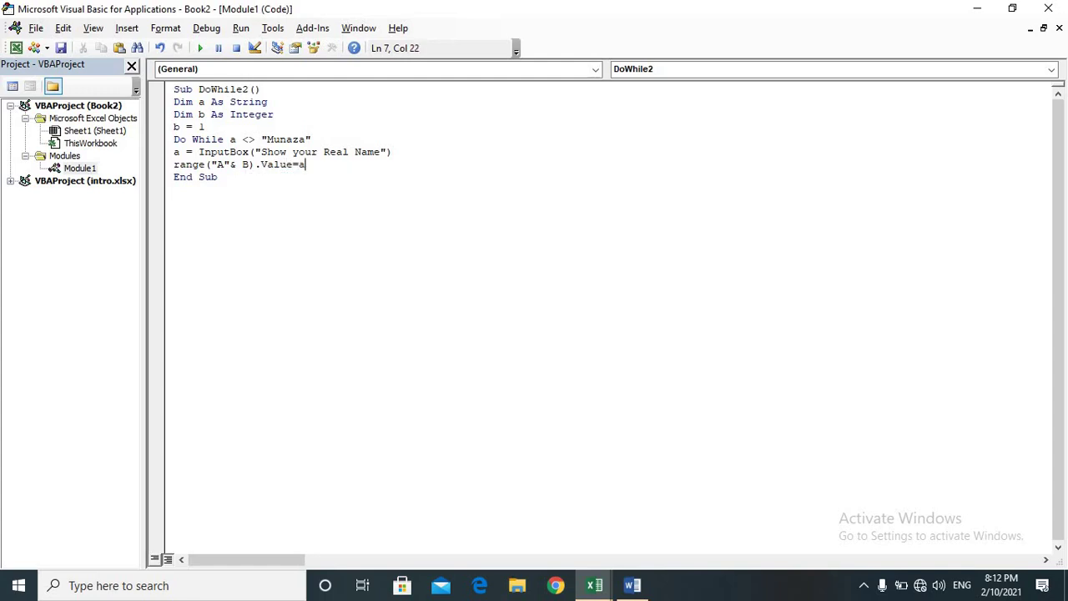
key("Return")
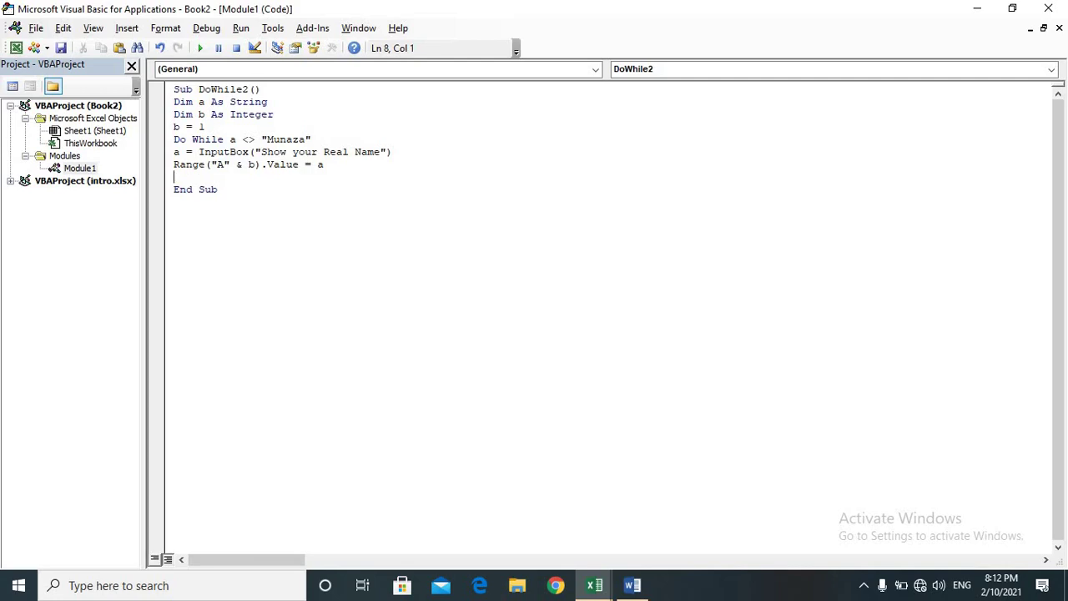
Step: Add b = b + 1 and close the loop with Loop, then restore down the editor
type("b=b")
type("+1")
key("Return")
type("Loo")
type("p")
left_click(1010, 8)
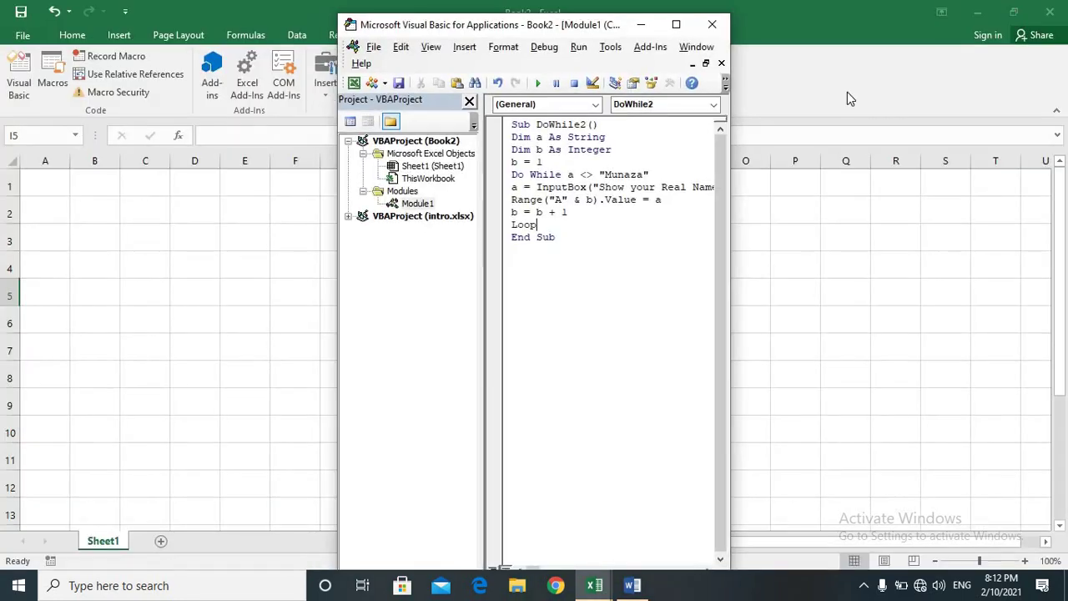
Step: Run DoWhile2 and enter the first four names into A1 through A4, including A and Z
left_click(537, 83)
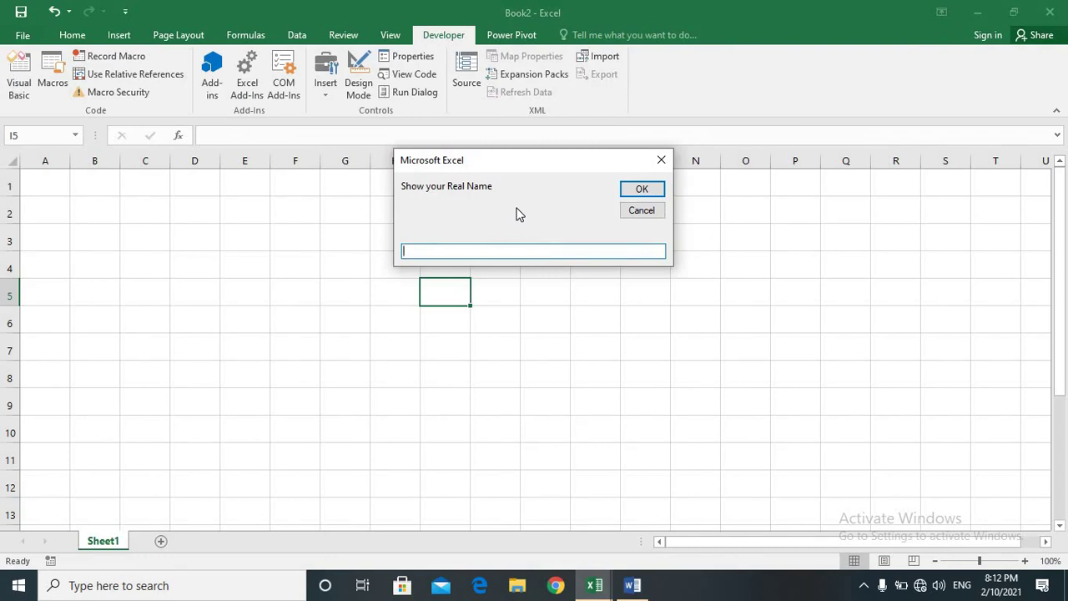
type("Ali")
key("Return")
type("A")
key("Return")
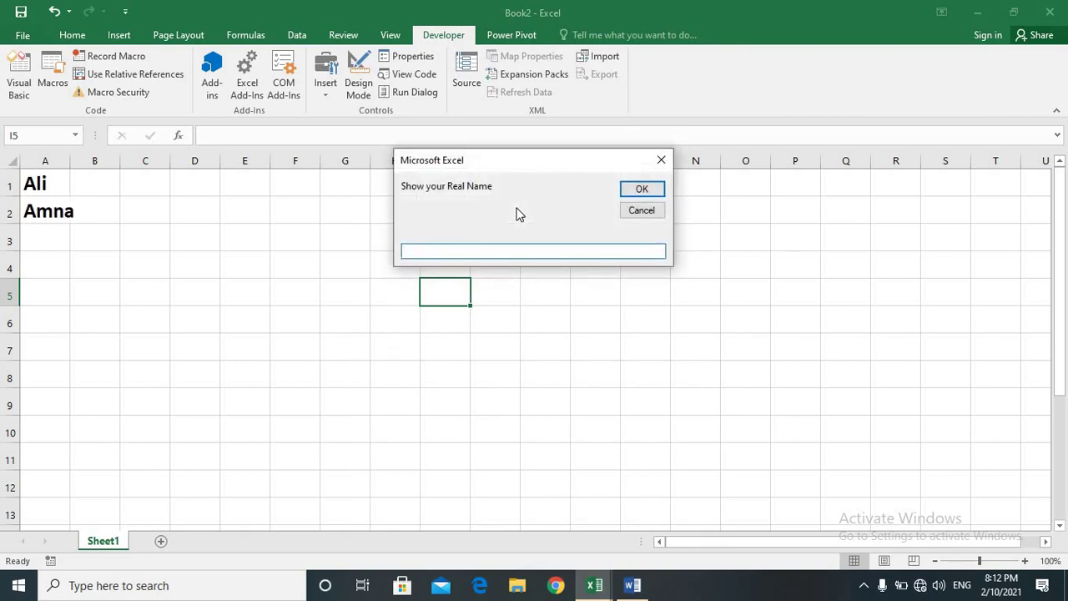
type("Aiza")
key("Return")
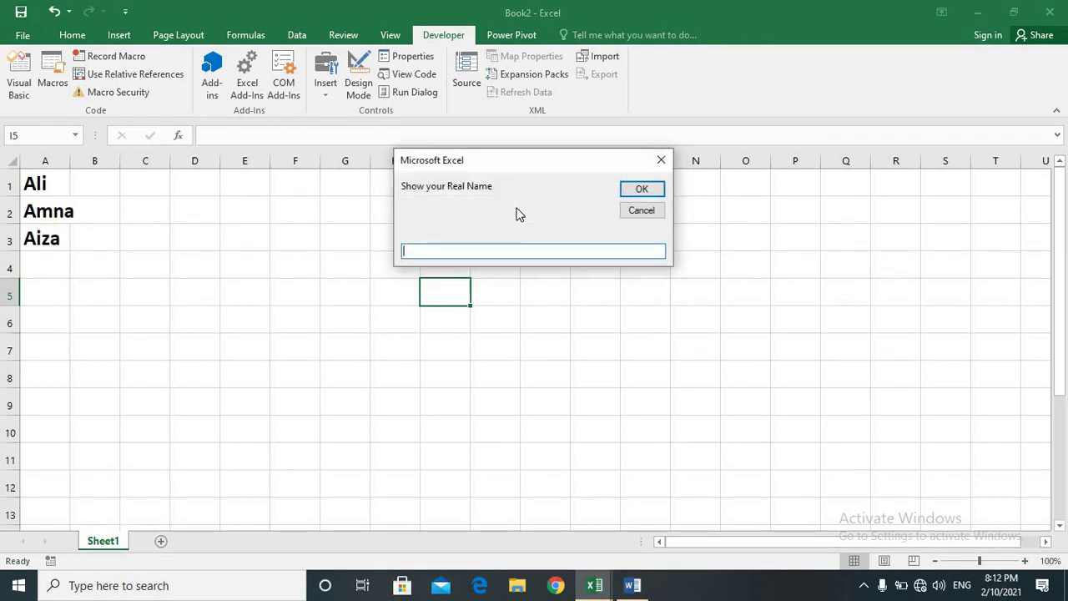
type("Zain")
key("Return")
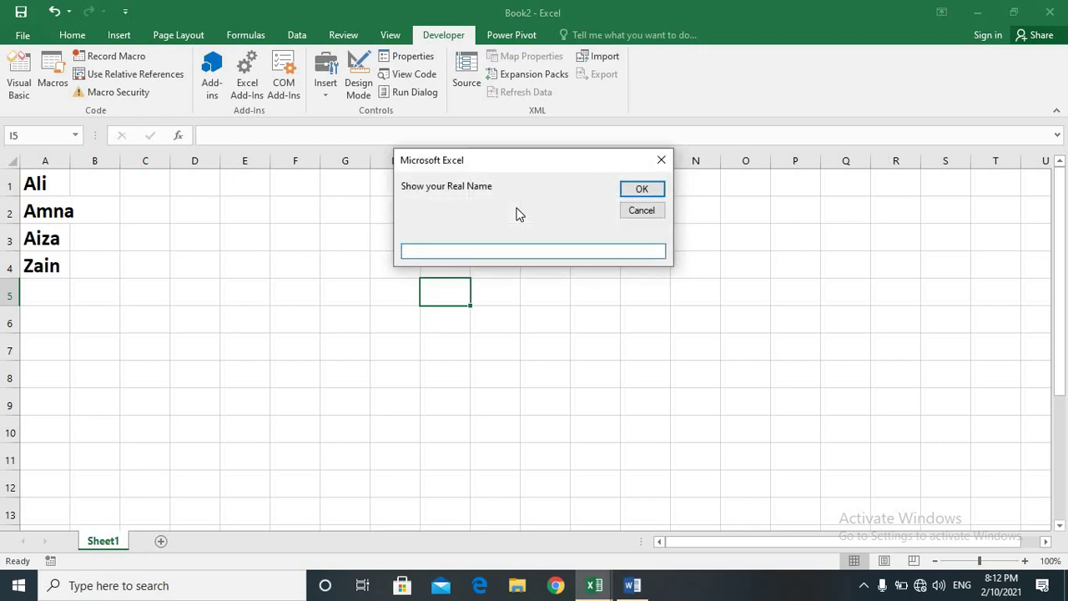
Step: Enter gdf, ghfhfhg and ghfhnf into A5–A7, then Munaza to end the loop
type("gdf")
key("Return")
type("ghfhfhg")
key("Return")
type("ghf")
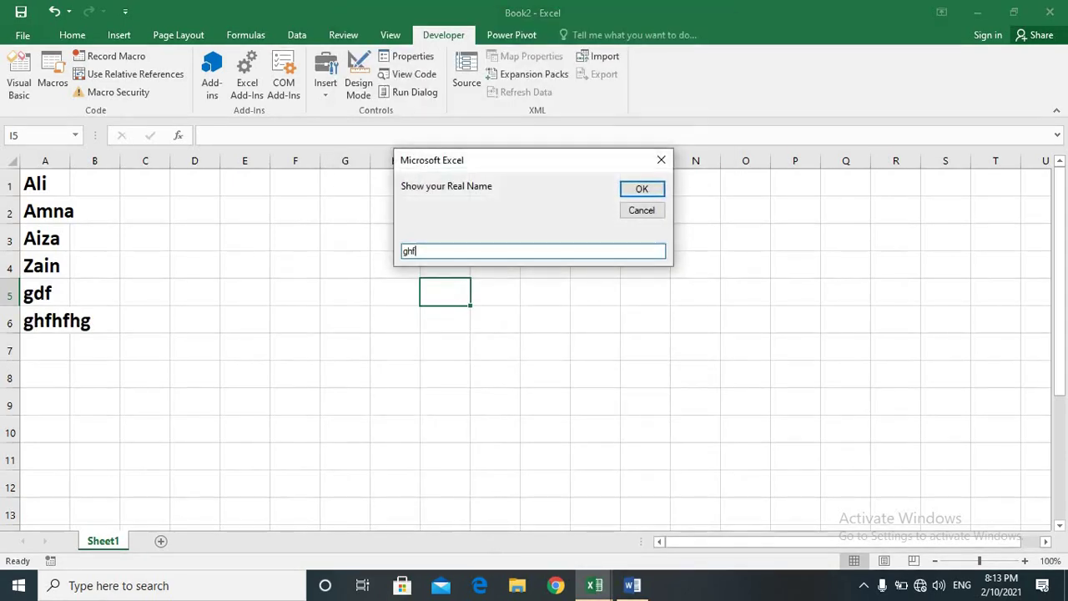
type("hnf")
key("Return")
type("M")
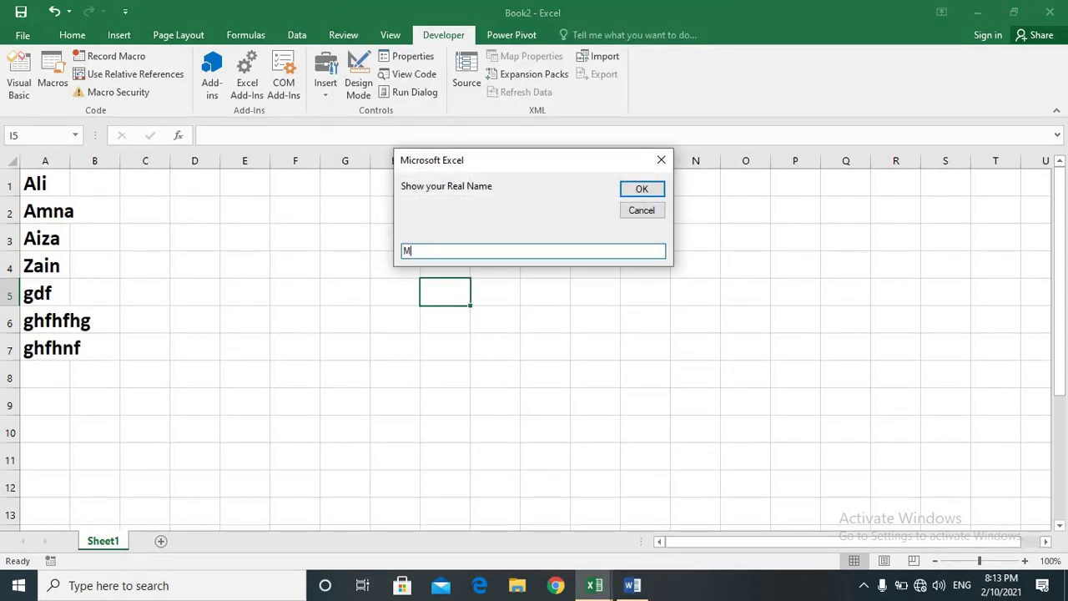
type("unaza")
key("Return")
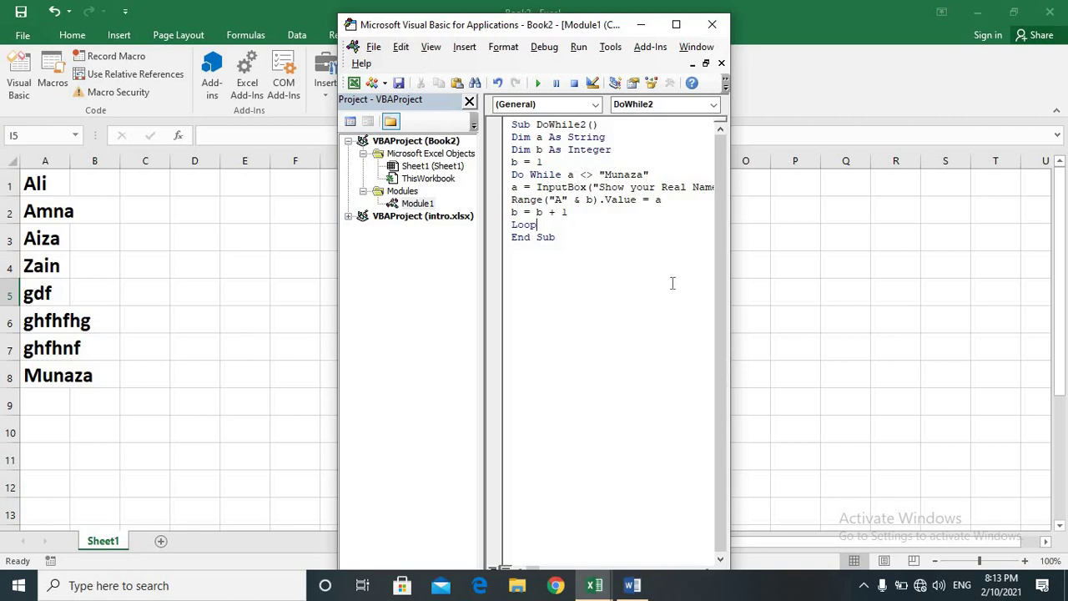
mouse_move(594, 585)
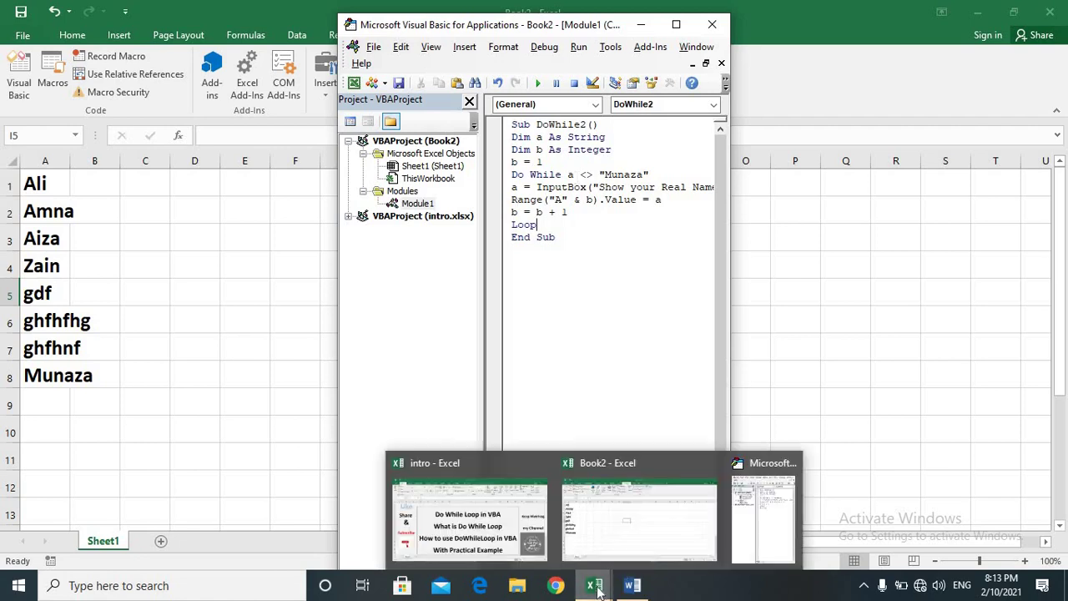
Step: Switch to the intro workbook showing the Do While Loop in VBA title sheet
left_click(490, 523)
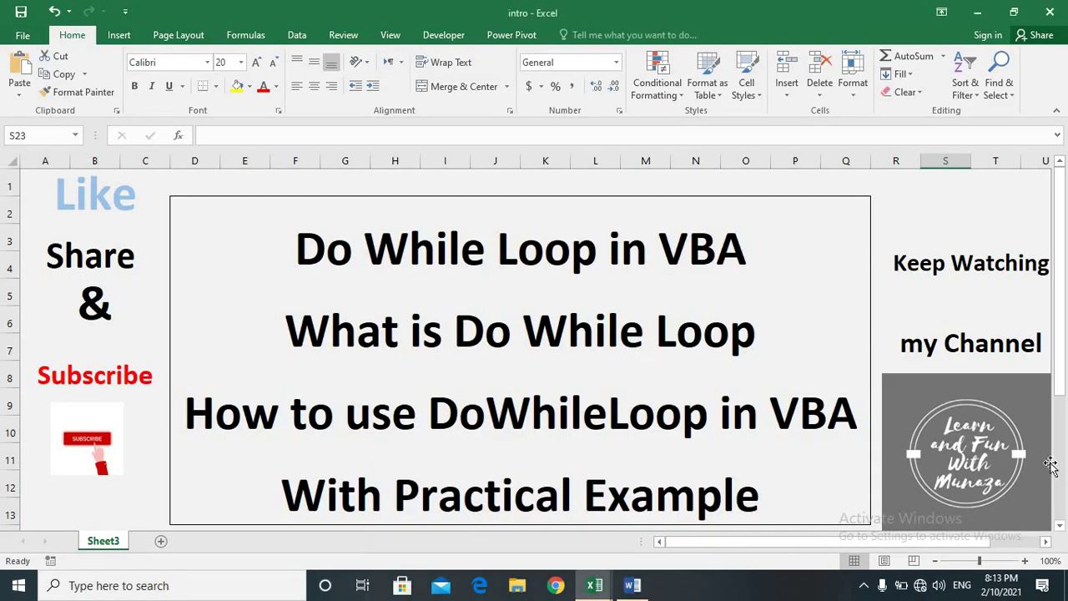